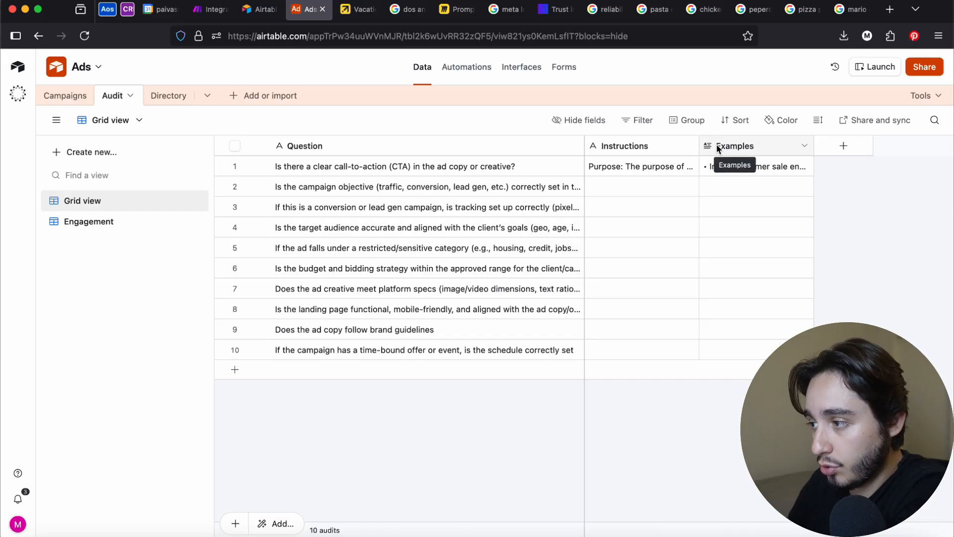
pyautogui.click(656, 143)
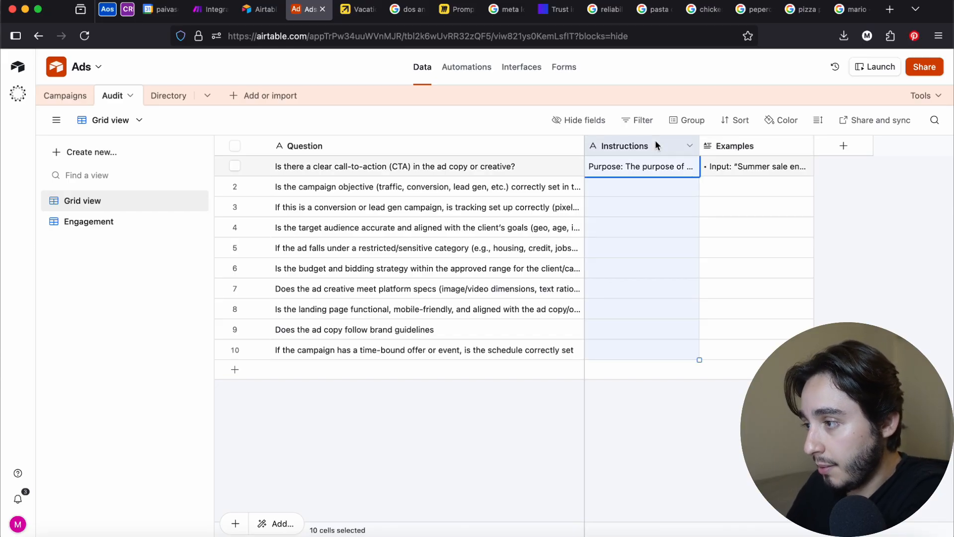
pyautogui.click(745, 147)
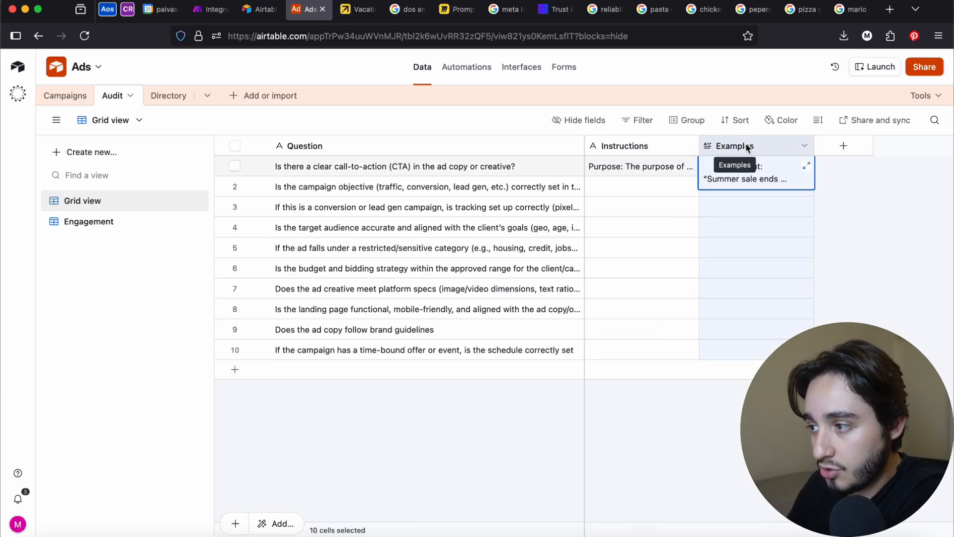
pyautogui.click(848, 150)
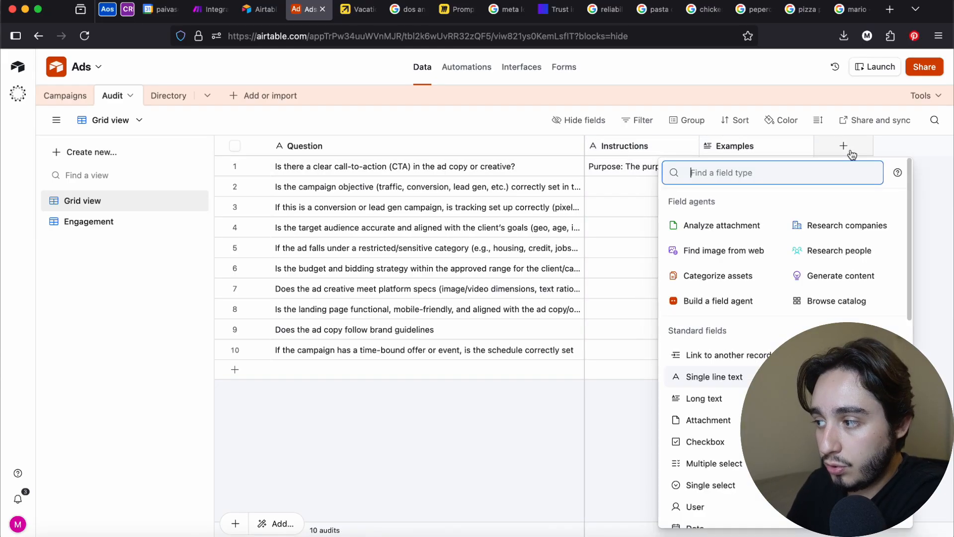
pyautogui.write('long')
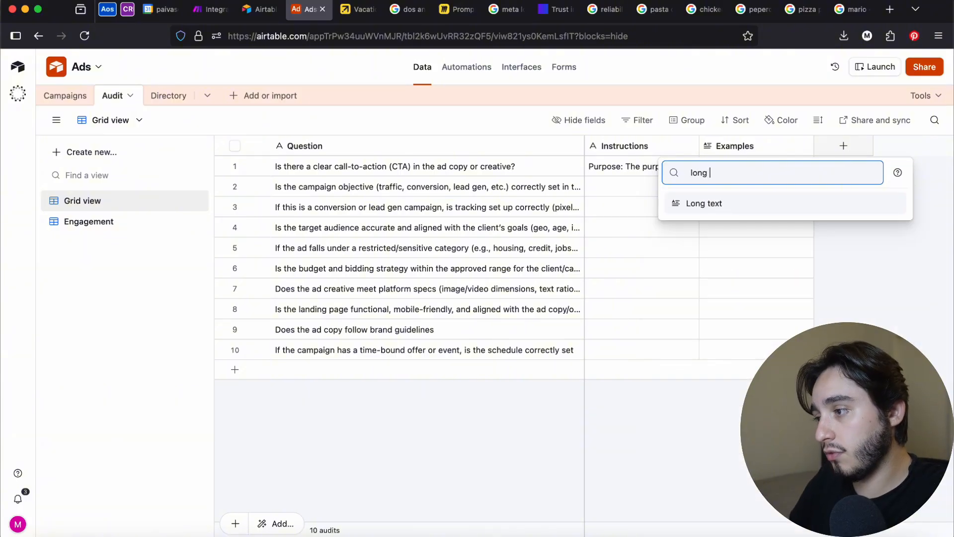
pyautogui.click(837, 206)
pyautogui.write('output te')
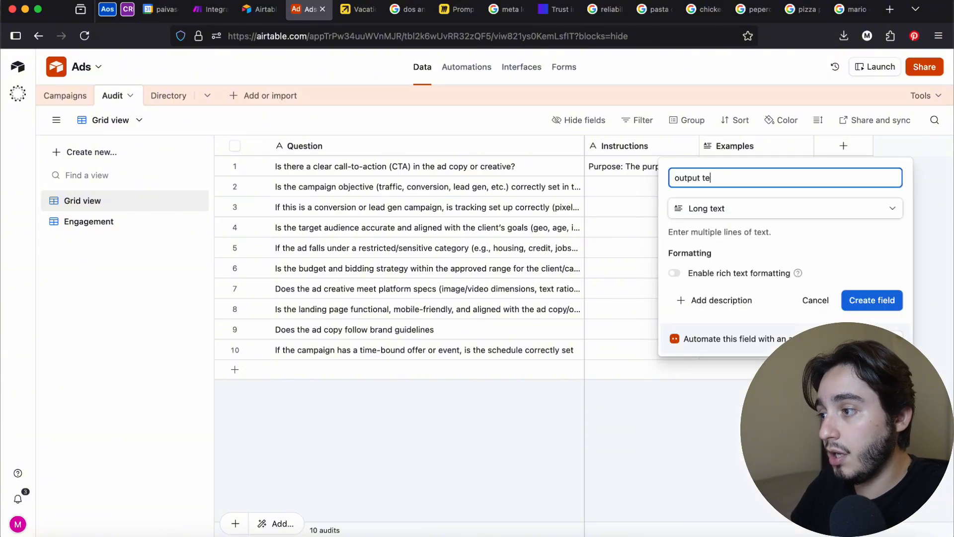
pyautogui.write('mpalte')
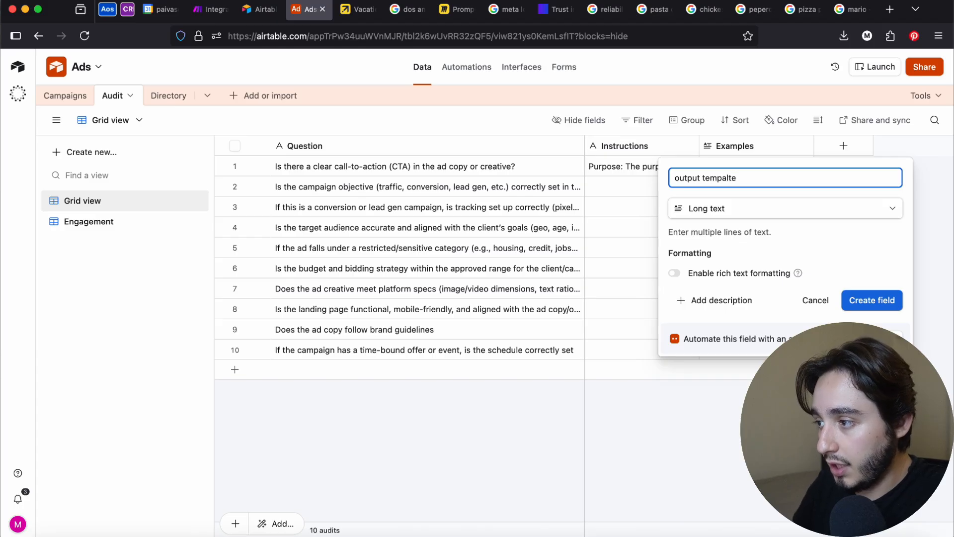
pyautogui.write('lat')
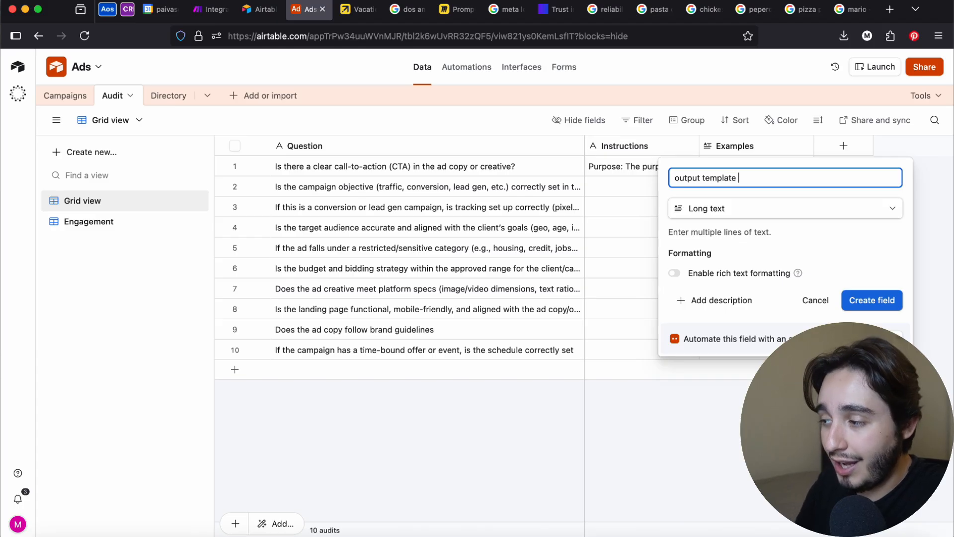
pyautogui.write('e')
pyautogui.click(816, 300)
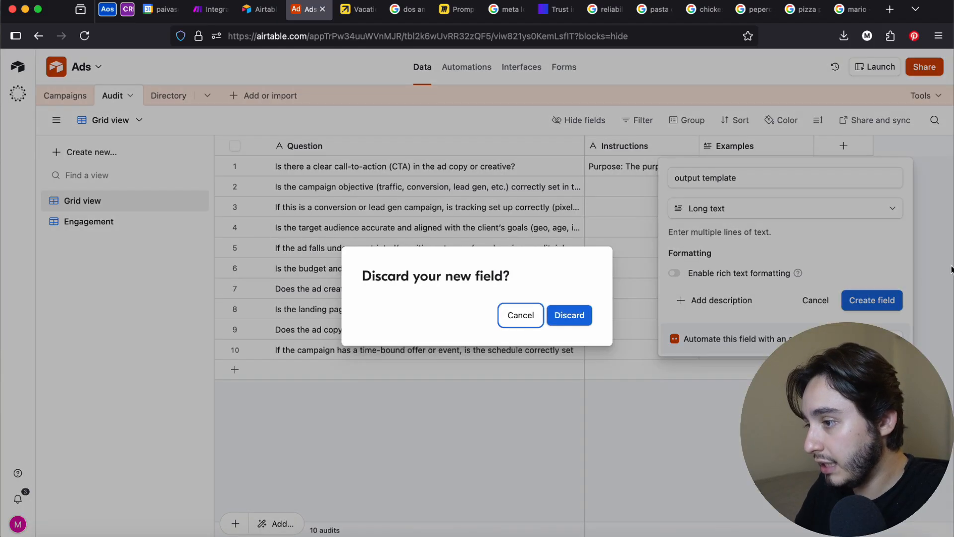
pyautogui.click(567, 324)
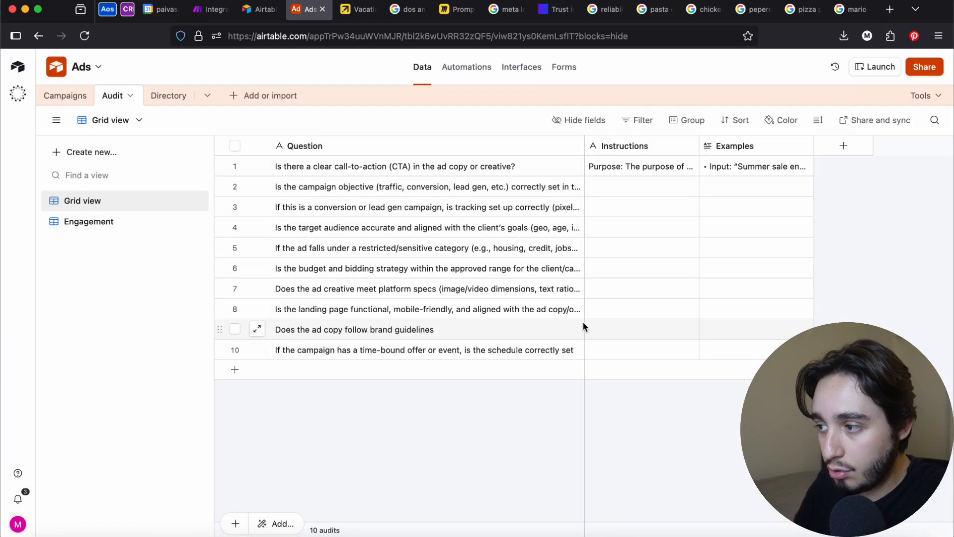
pyautogui.click(388, 145)
pyautogui.click(631, 146)
pyautogui.click(873, 211)
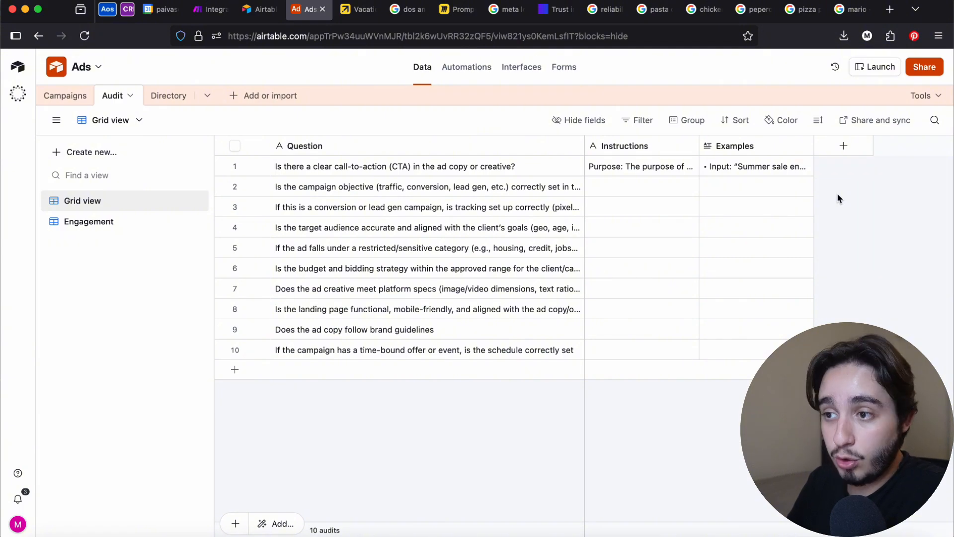
# Examine the fields of the Campaigns table, from campaign name, client name and campaign type through copy and budget to status
pyautogui.click(62, 104)
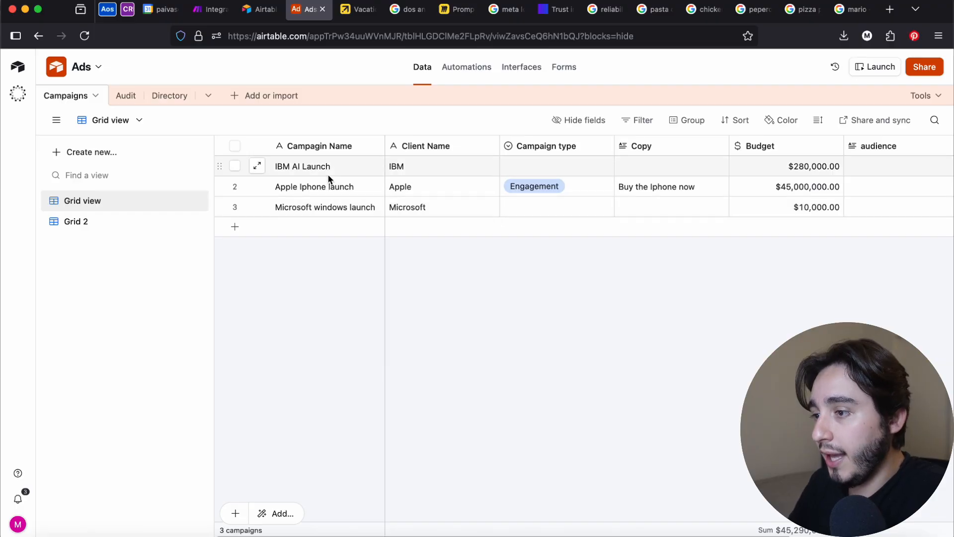
pyautogui.click(367, 145)
pyautogui.click(469, 145)
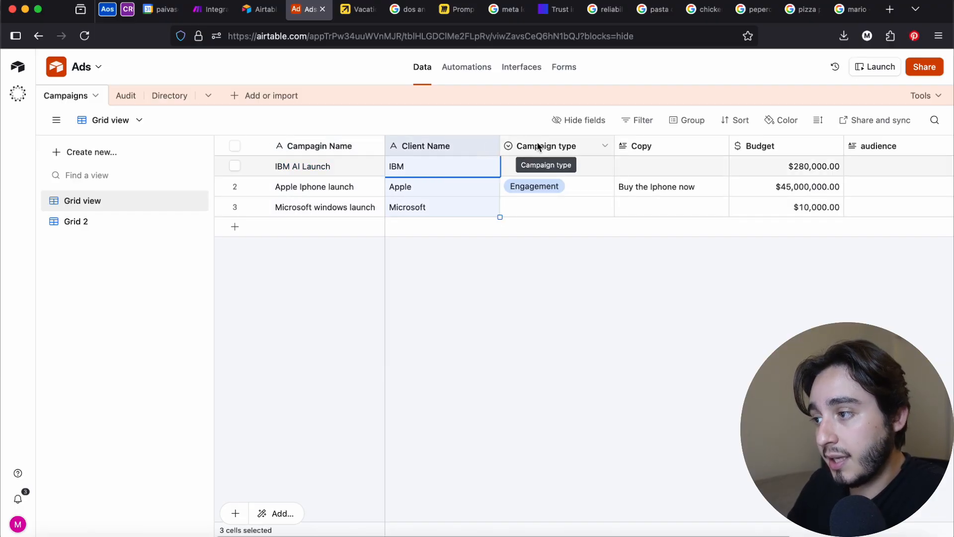
pyautogui.click(539, 146)
pyautogui.click(544, 144)
pyautogui.click(647, 149)
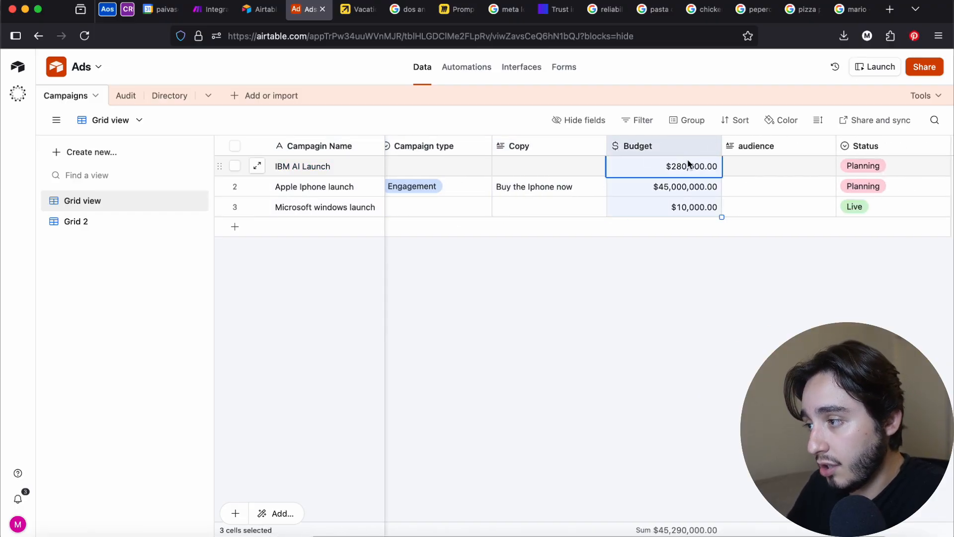
pyautogui.hscroll(2, 824, 144)
pyautogui.click(812, 146)
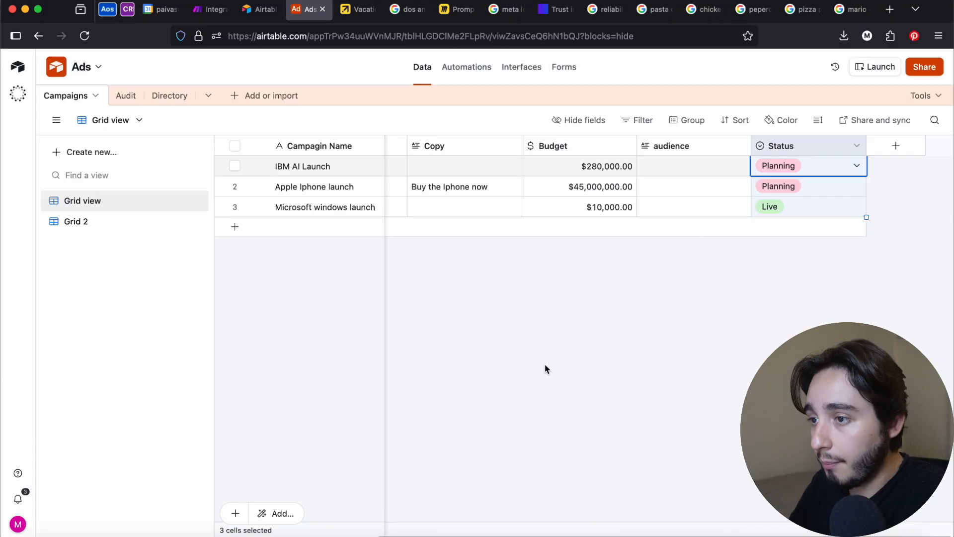
# Compare the records in the Campaigns table with the first Audit question and its instructions and examples
pyautogui.click(120, 96)
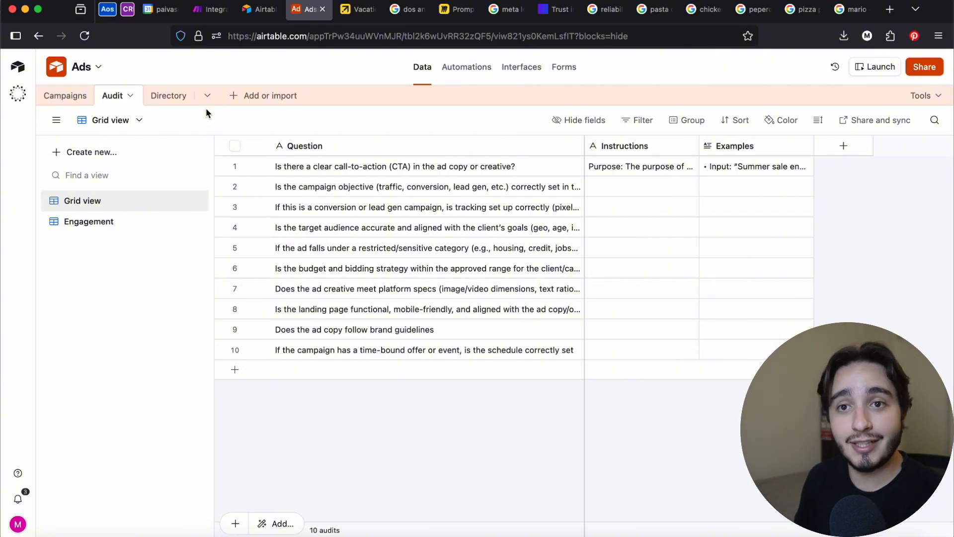
pyautogui.click(65, 97)
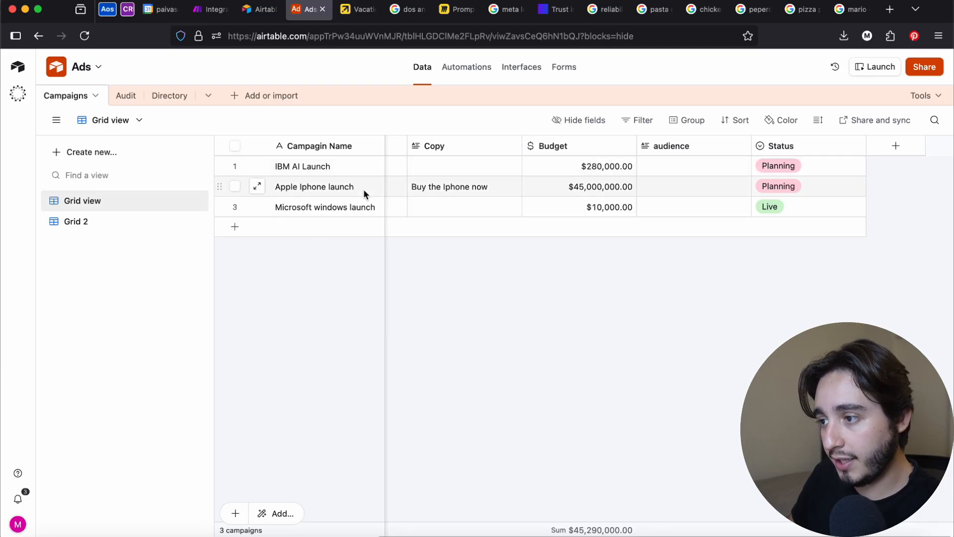
pyautogui.hscroll(-5, 343, 187)
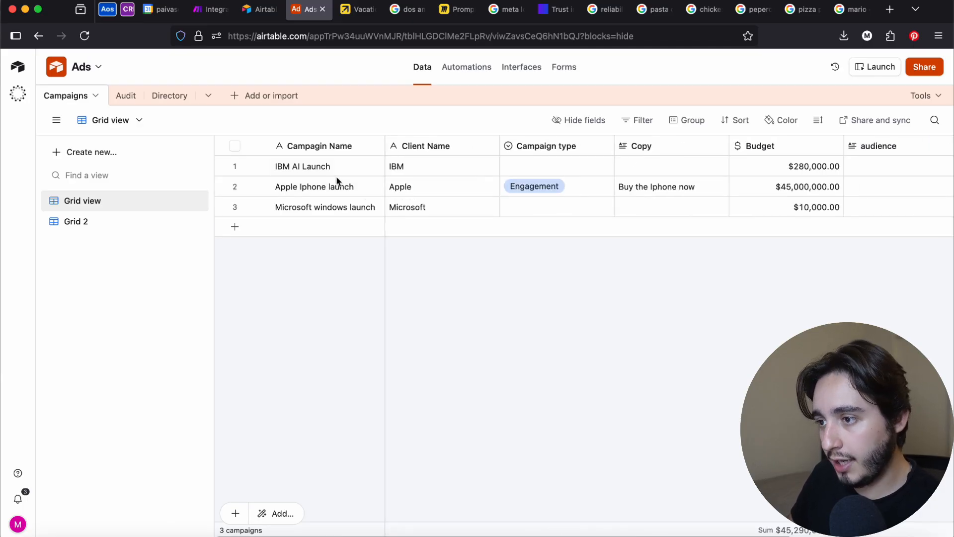
pyautogui.click(121, 99)
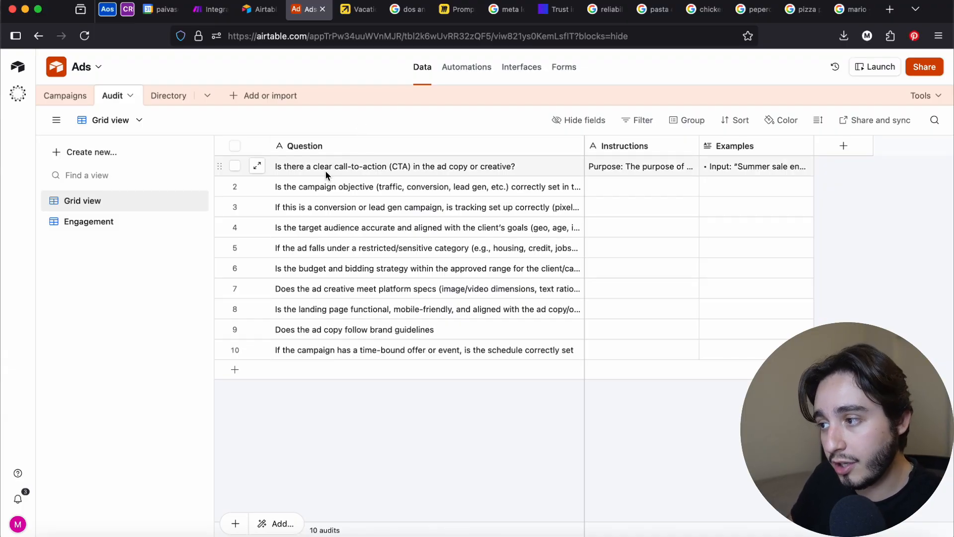
pyautogui.click(567, 171)
pyautogui.click(686, 171)
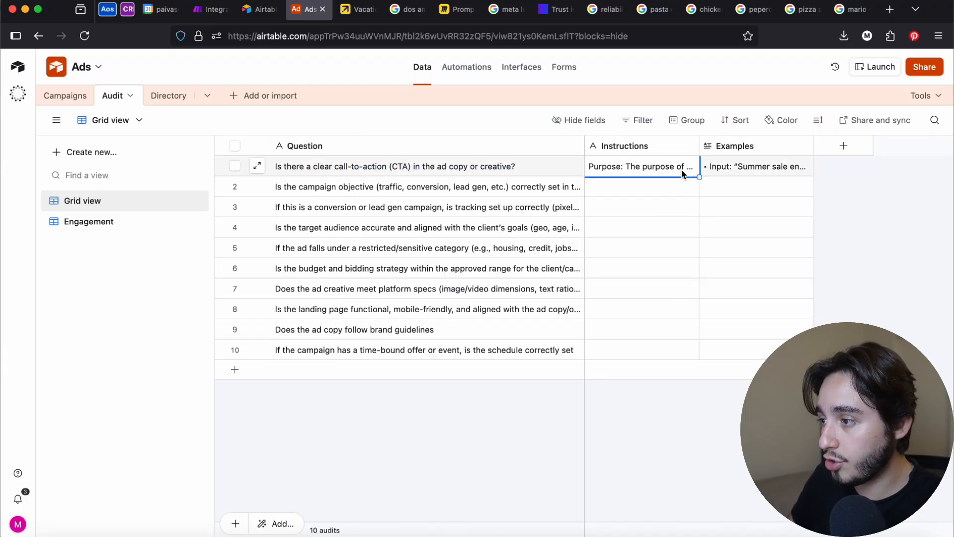
pyautogui.click(762, 171)
pyautogui.click(529, 171)
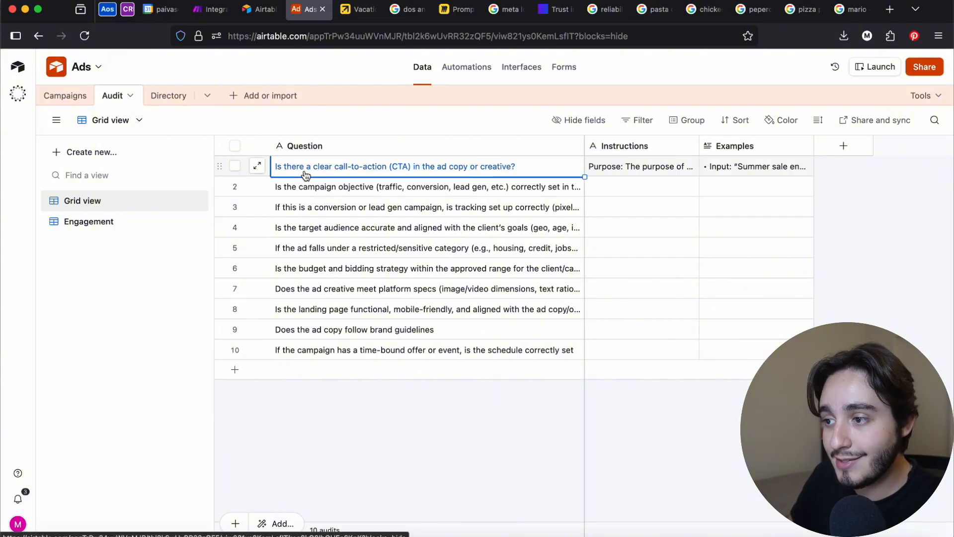
# Open the full instructions of the call-to-action audit question and examine the Purpose paragraph
pyautogui.click(649, 170)
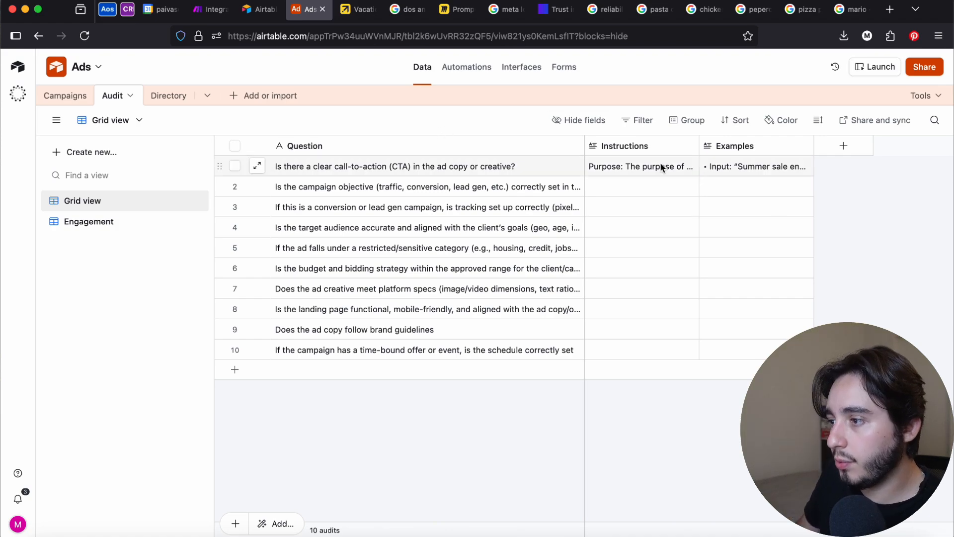
pyautogui.click(696, 167)
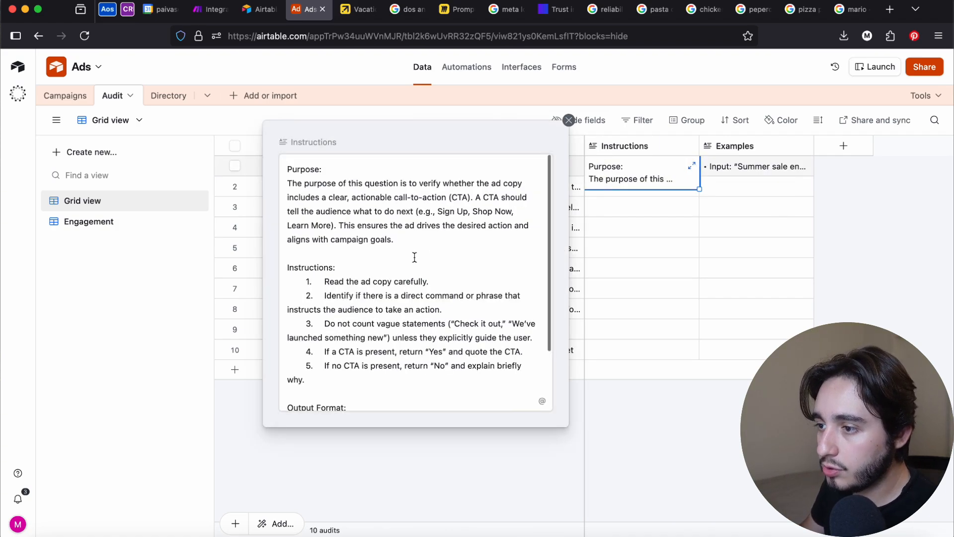
pyautogui.click(424, 240)
pyautogui.hotkey('shift', 'Up')
pyautogui.hotkey('shift', 'Up')
pyautogui.hotkey('shift', 'Up')
pyautogui.hotkey('shift', 'Up')
pyautogui.hotkey('shift', 'Up')
pyautogui.hotkey('shift', 'Up')
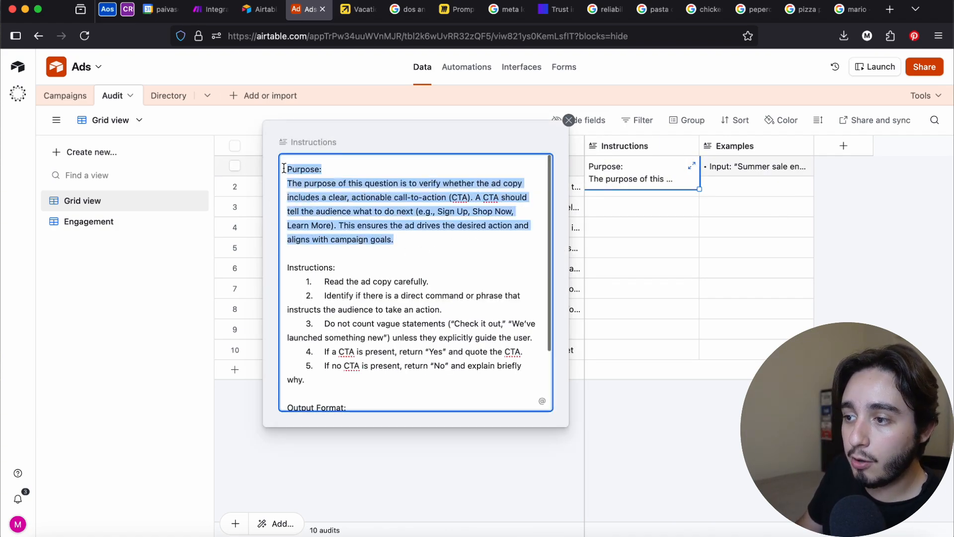
pyautogui.click(431, 238)
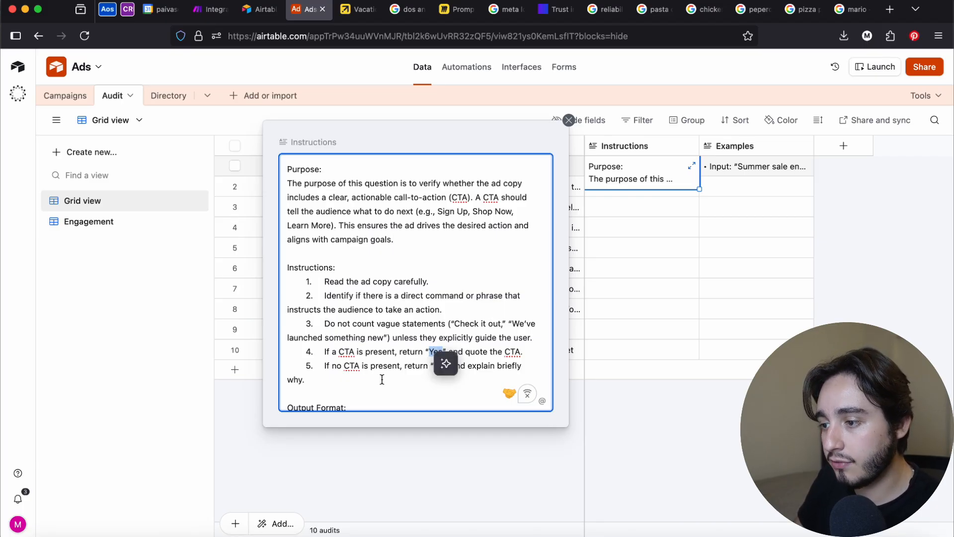
# Examine the "No" return rule and the Output Format section in the call-to-action question's instructions
pyautogui.doubleClick(437, 366)
pyautogui.scroll(-3, 428, 370)
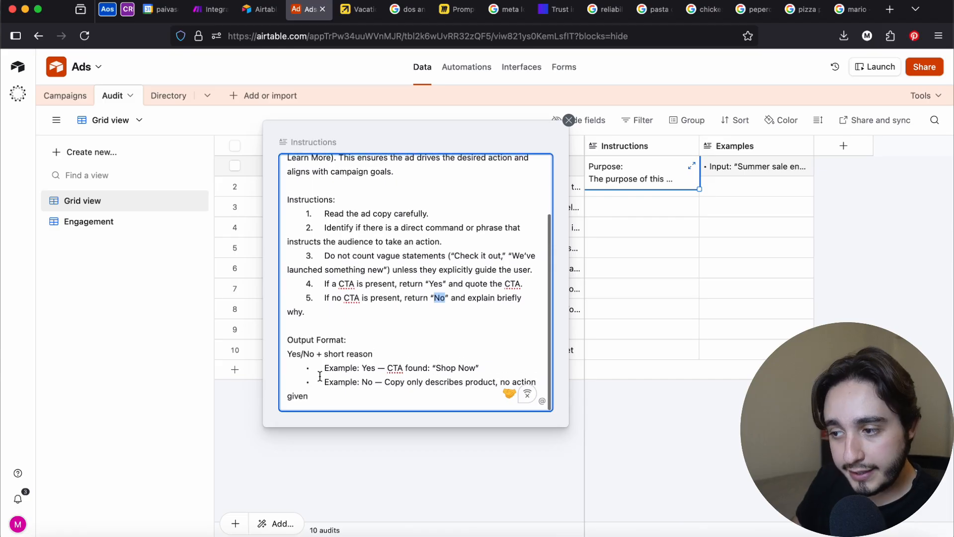
pyautogui.moveTo(285, 355); pyautogui.dragTo(383, 356)
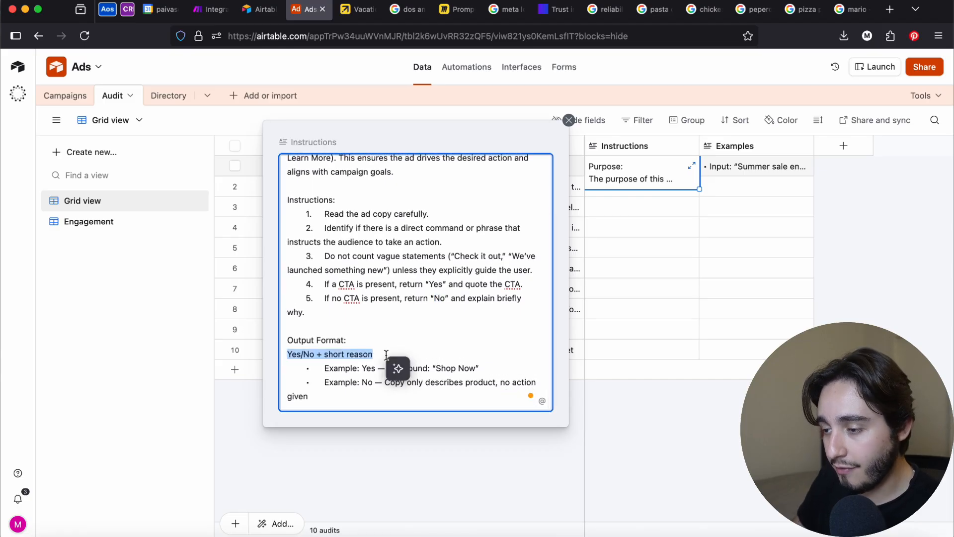
pyautogui.click(466, 324)
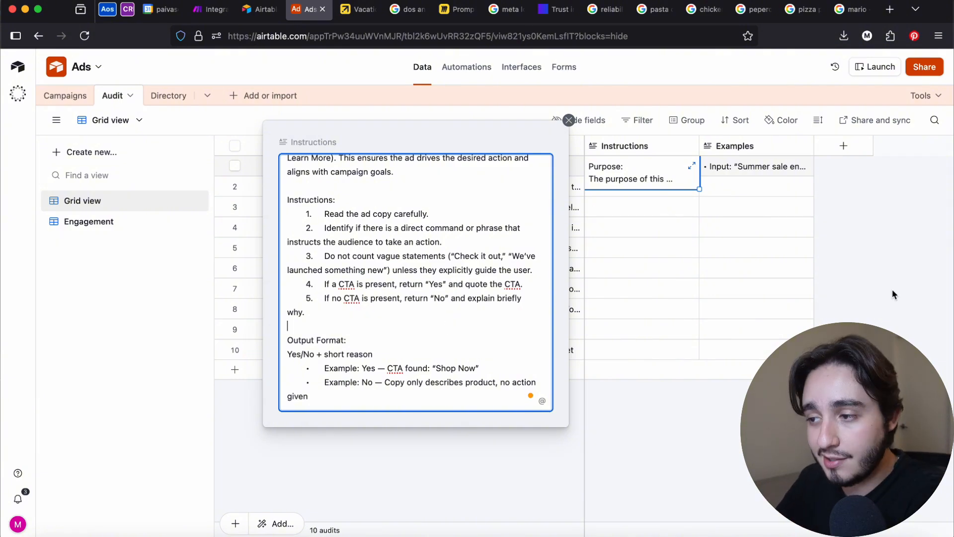
# Separate the four input/output pairs in the call-to-action question's Examples text with blank lines
pyautogui.click(785, 172)
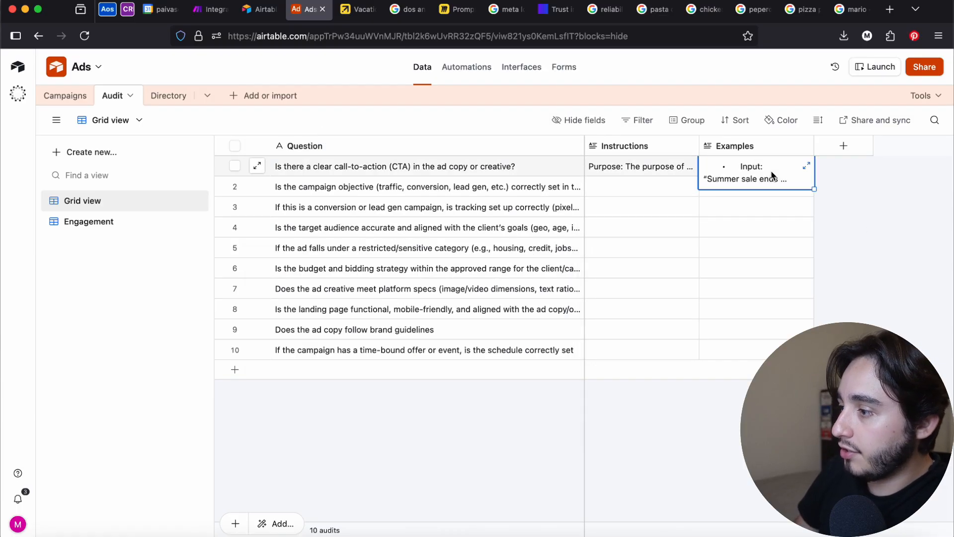
pyautogui.click(806, 166)
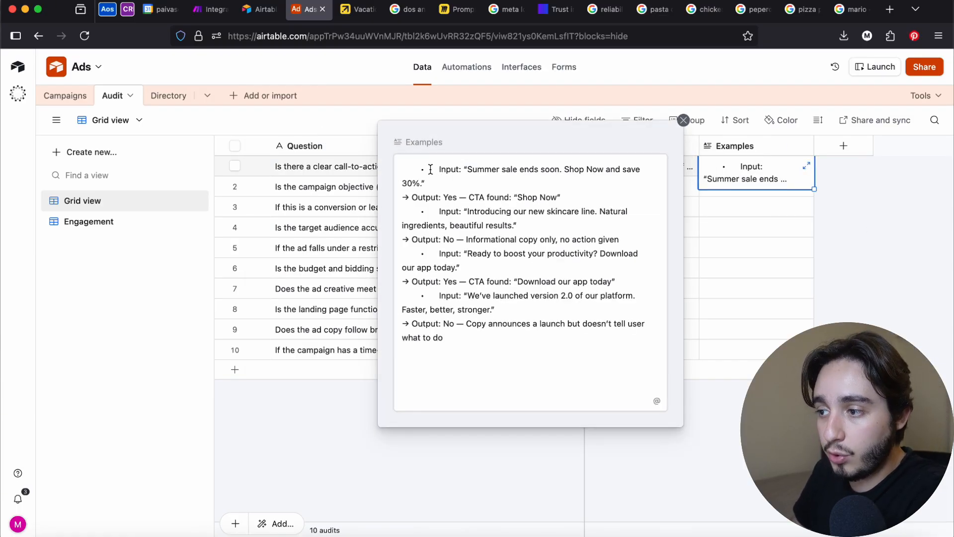
pyautogui.moveTo(432, 169); pyautogui.dragTo(621, 201)
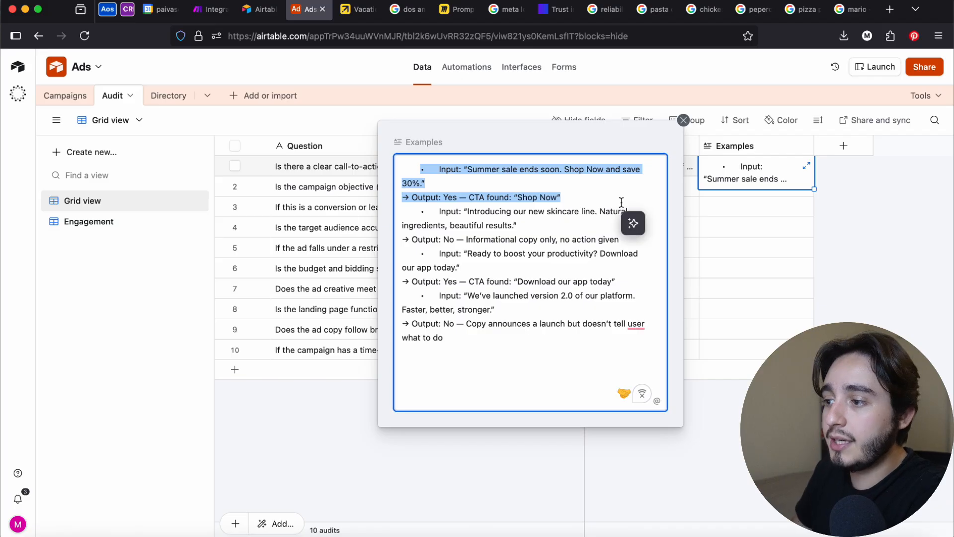
pyautogui.click(621, 202)
pyautogui.press('Return')
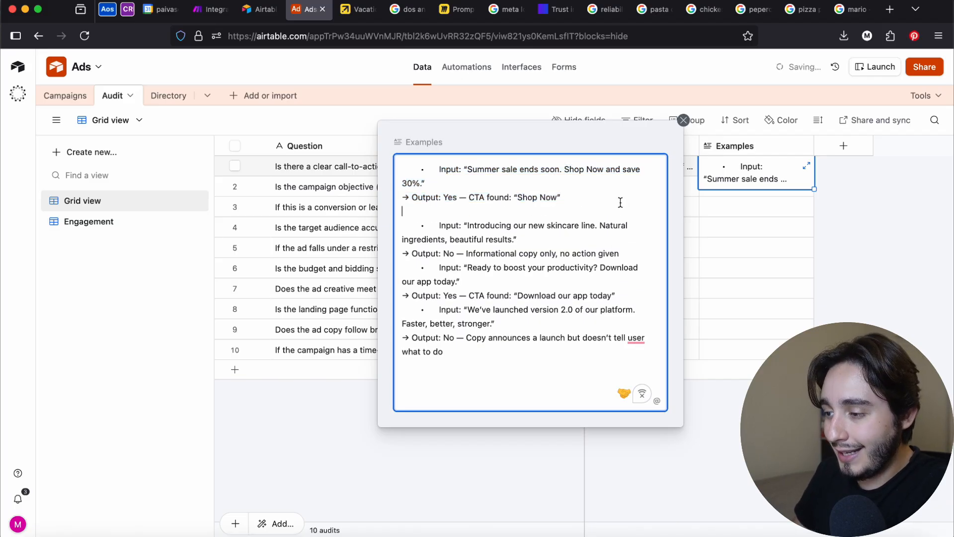
pyautogui.click(622, 253)
pyautogui.press('Return')
pyautogui.click(630, 310)
pyautogui.press('Return')
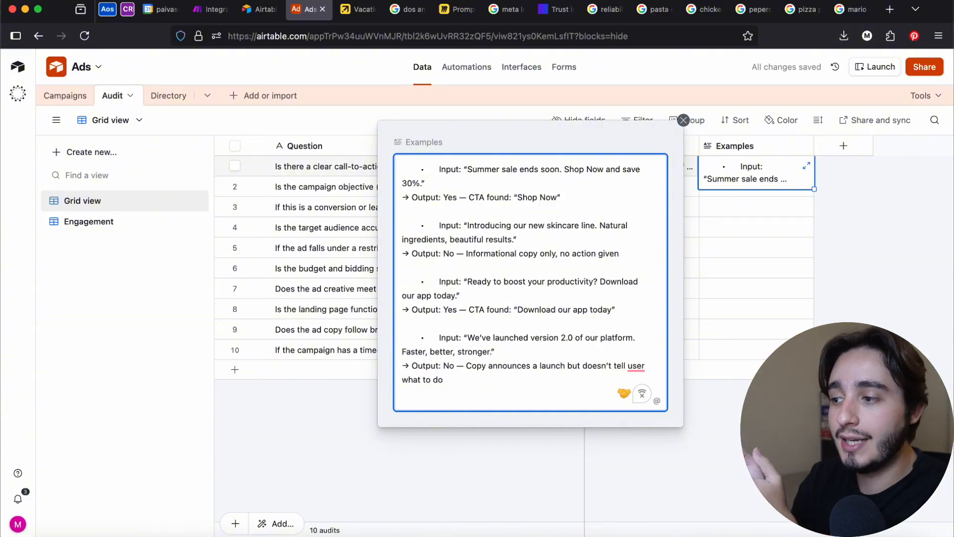
pyautogui.press('Escape')
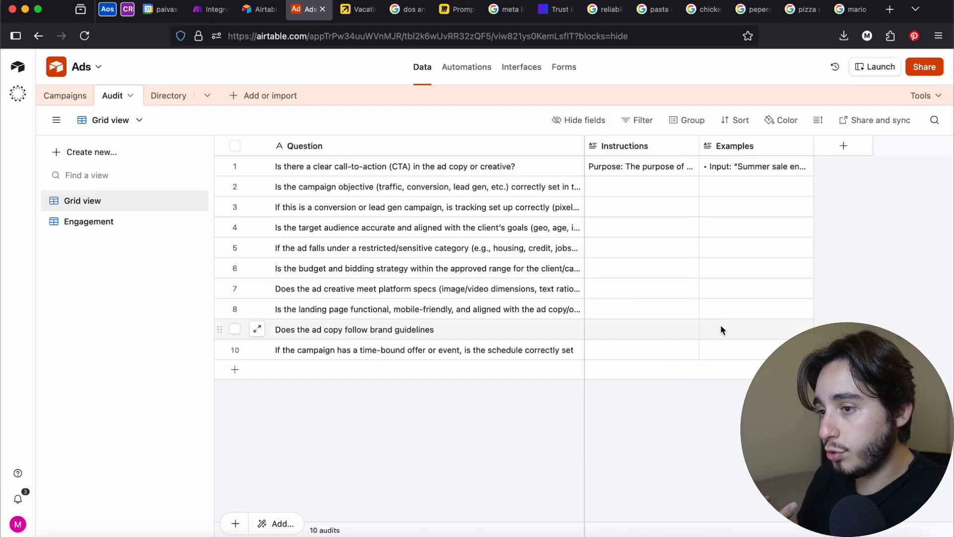
# Set the Status of the IBM AI Launch record in the Campaigns table to Review
pyautogui.click(50, 96)
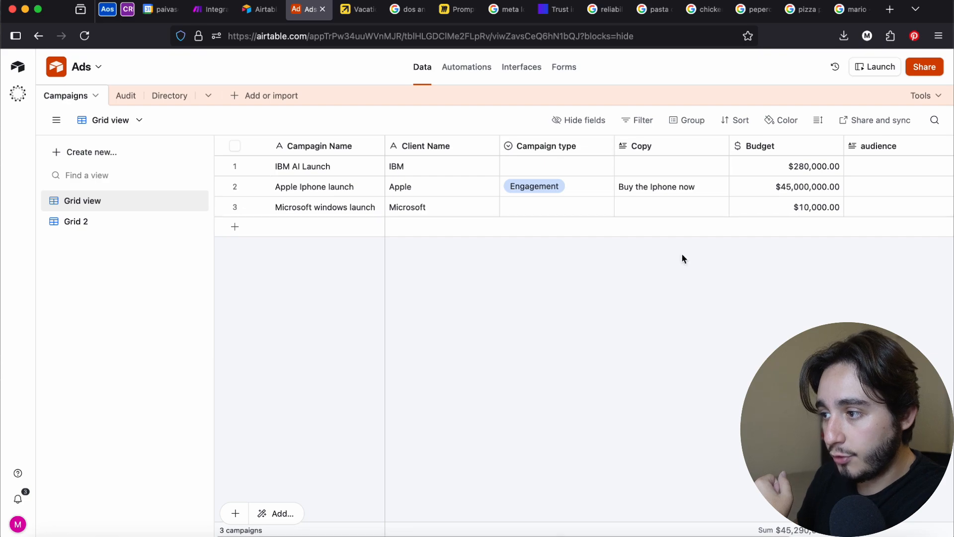
pyautogui.hscroll(5, 587, 213)
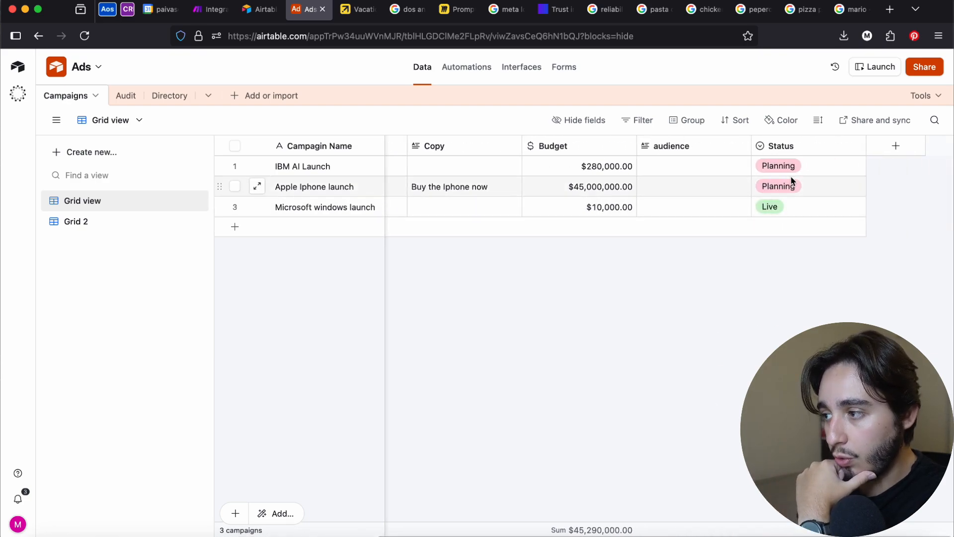
pyautogui.click(831, 169)
pyautogui.click(856, 167)
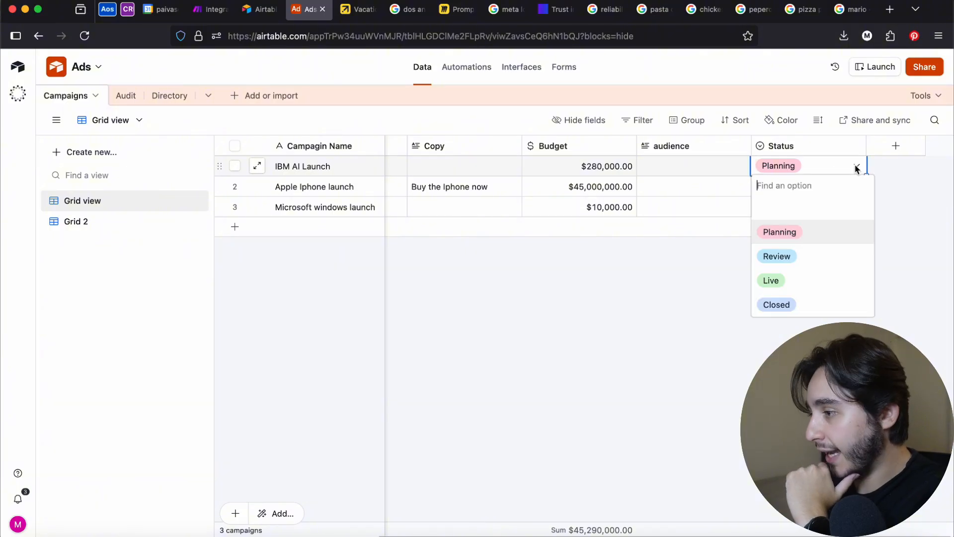
pyautogui.click(787, 260)
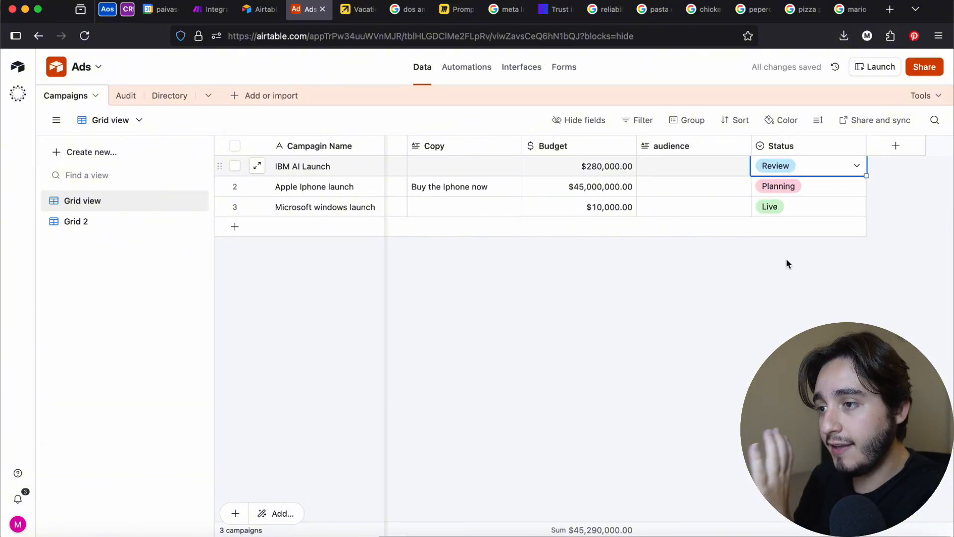
# Look over the Make scenario, the Campaigns records, the Miro question board and the Audit table's Instructions and Examples cells for the remaining questions
pyautogui.click(211, 11)
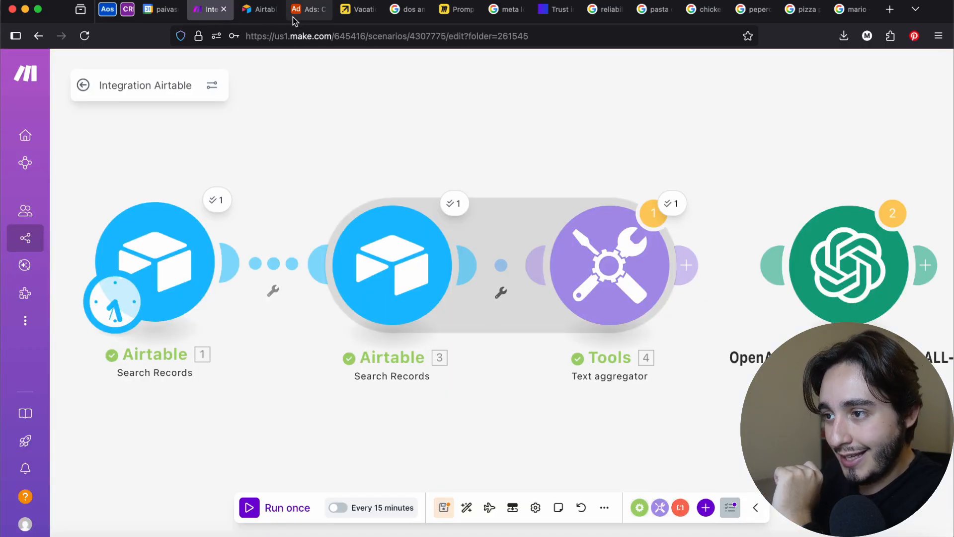
pyautogui.click(307, 10)
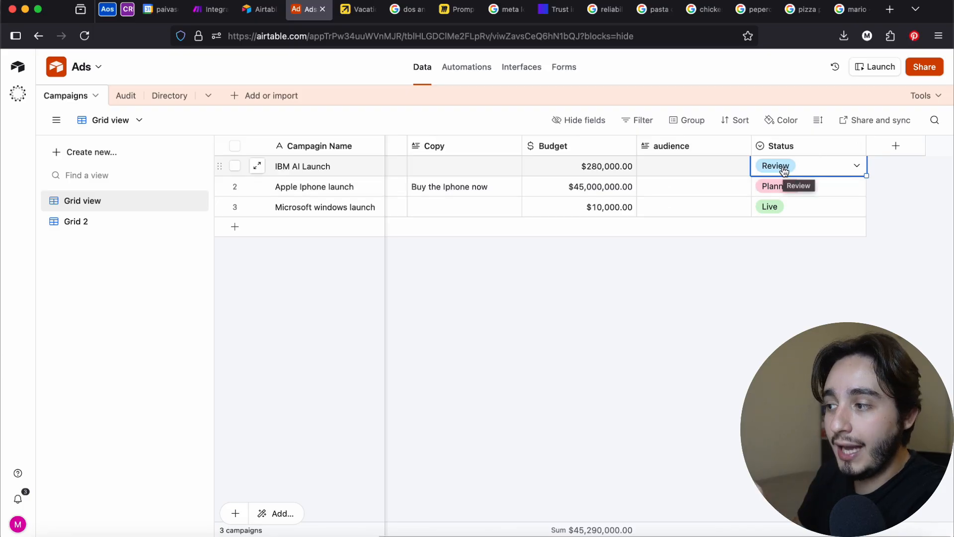
pyautogui.hscroll(-5, 782, 167)
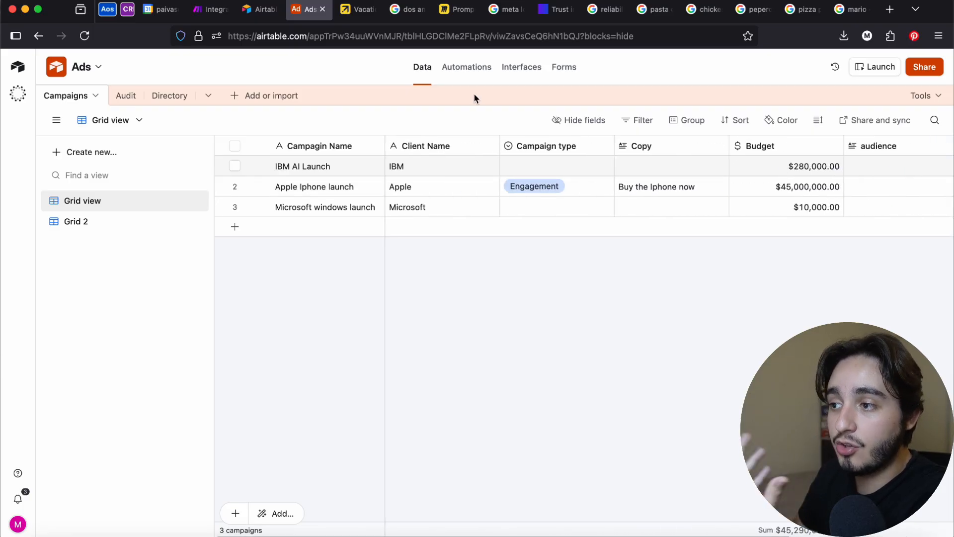
pyautogui.click(458, 9)
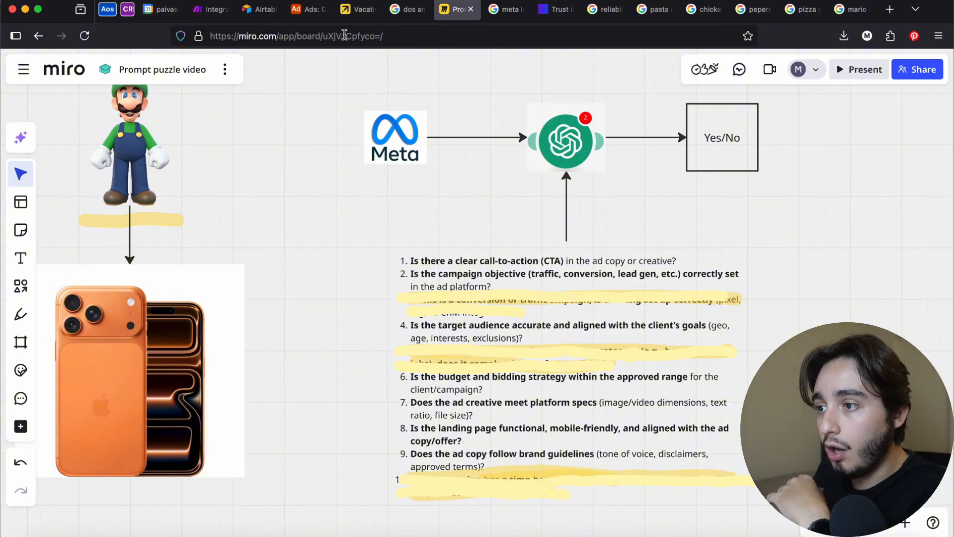
pyautogui.click(308, 9)
pyautogui.click(119, 99)
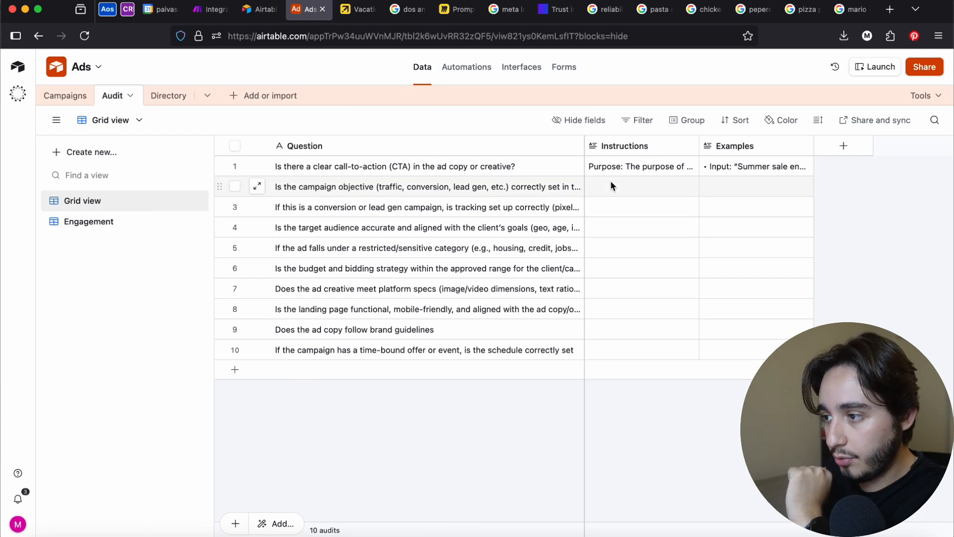
pyautogui.moveTo(612, 188); pyautogui.dragTo(756, 232)
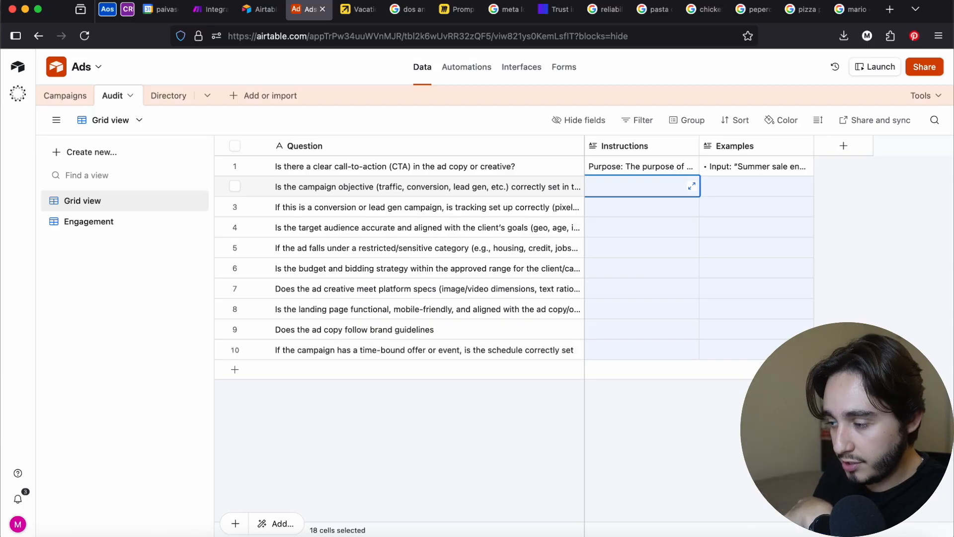
pyautogui.press('Escape')
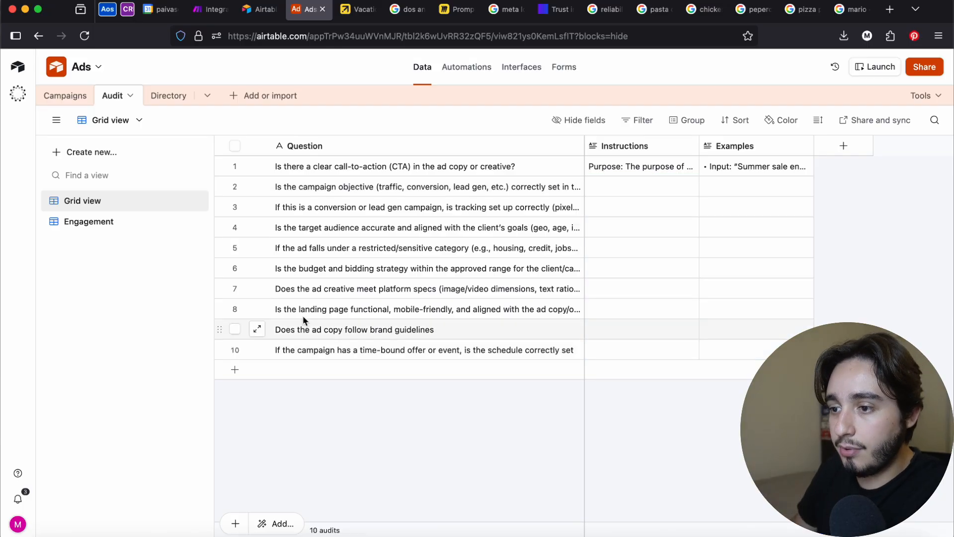
# Compare the full question list in the Audit table's Grid view with the filtered Engagement view
pyautogui.click(81, 223)
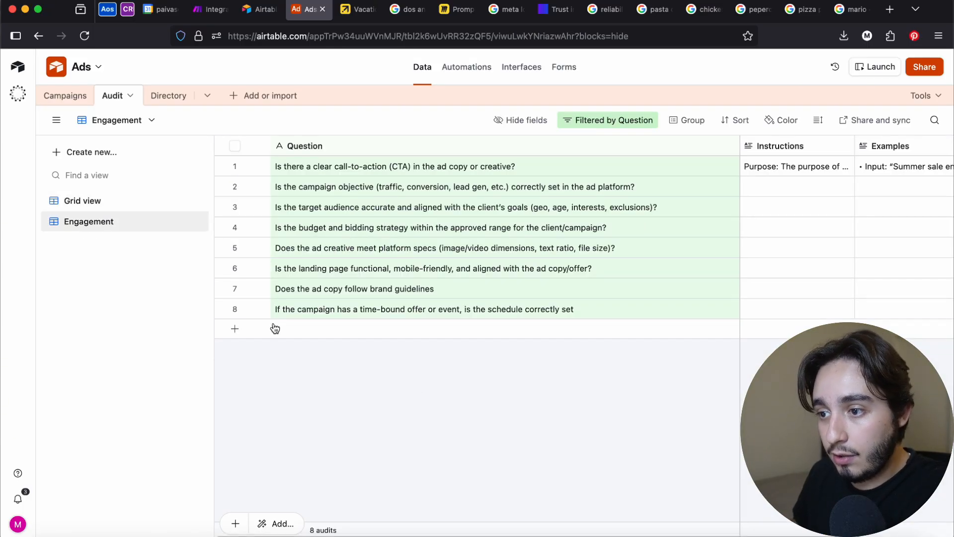
pyautogui.click(103, 209)
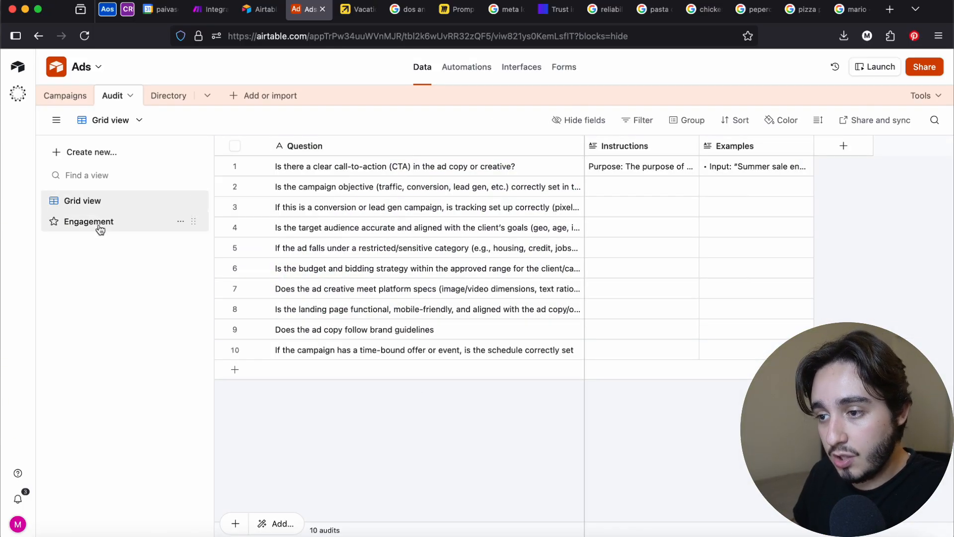
pyautogui.click(97, 225)
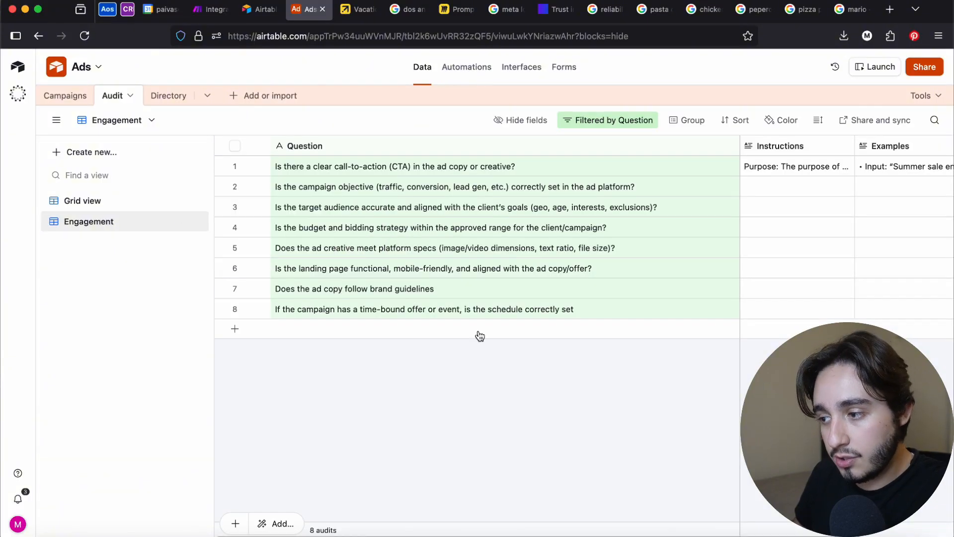
pyautogui.click(496, 311)
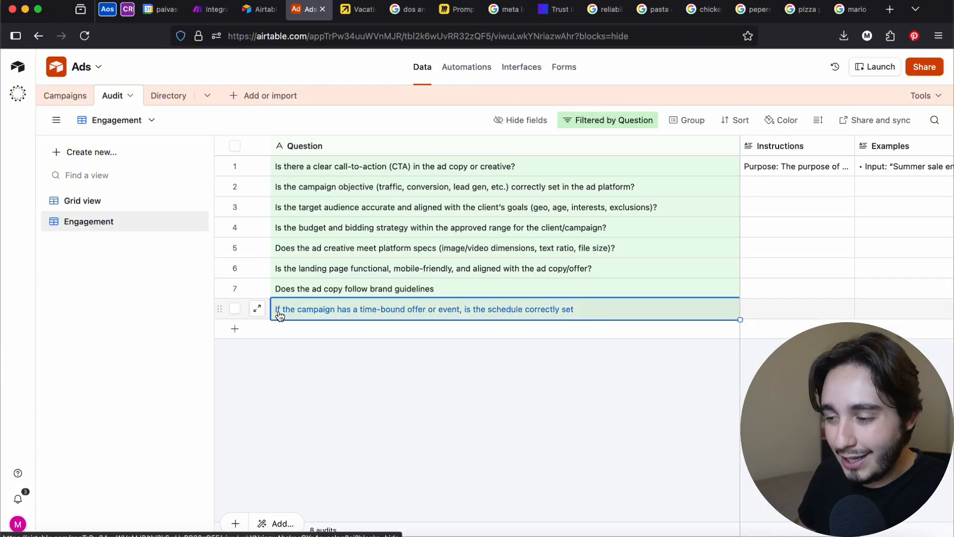
pyautogui.click(412, 422)
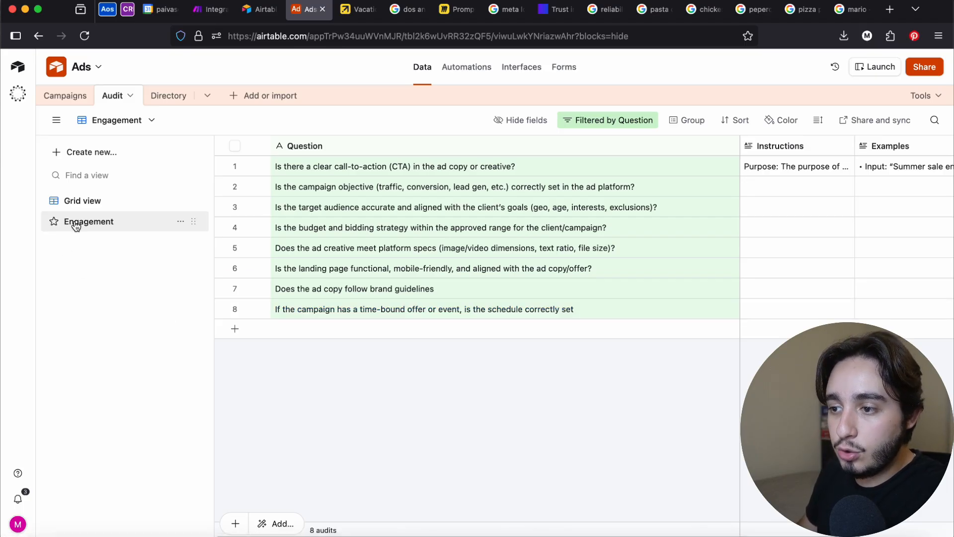
pyautogui.moveTo(106, 219)
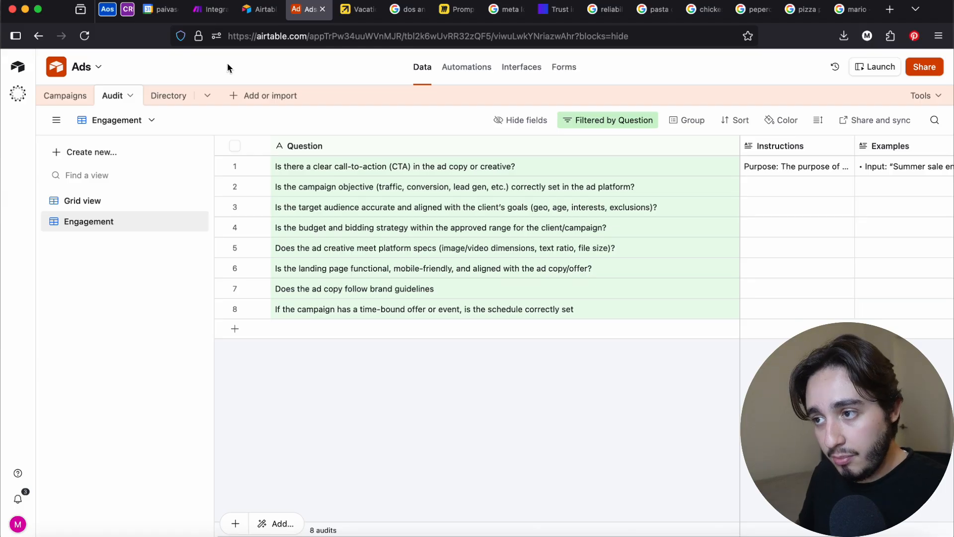
# Switch to Make, save the Integration Airtable scenario anyway, and shift its first Airtable module slightly to the left
pyautogui.click(211, 10)
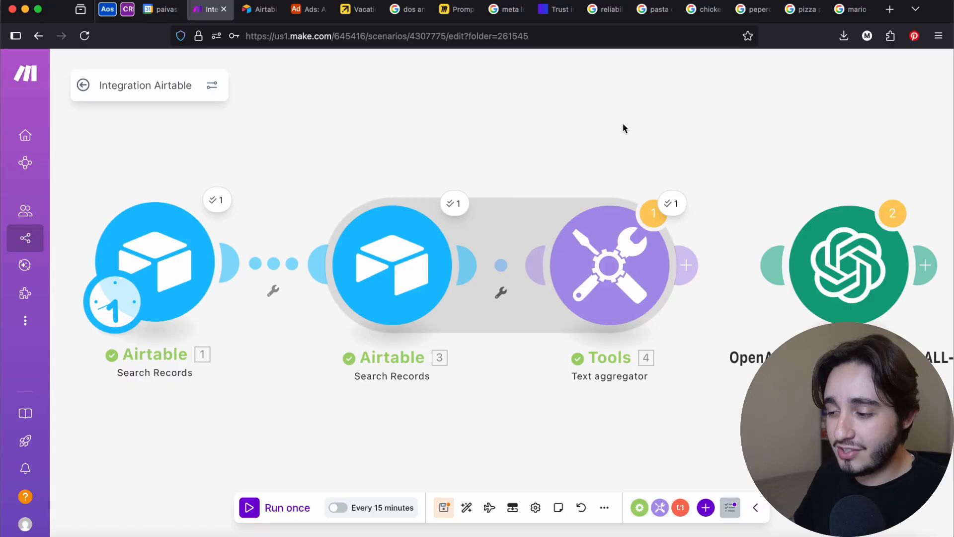
pyautogui.click(445, 509)
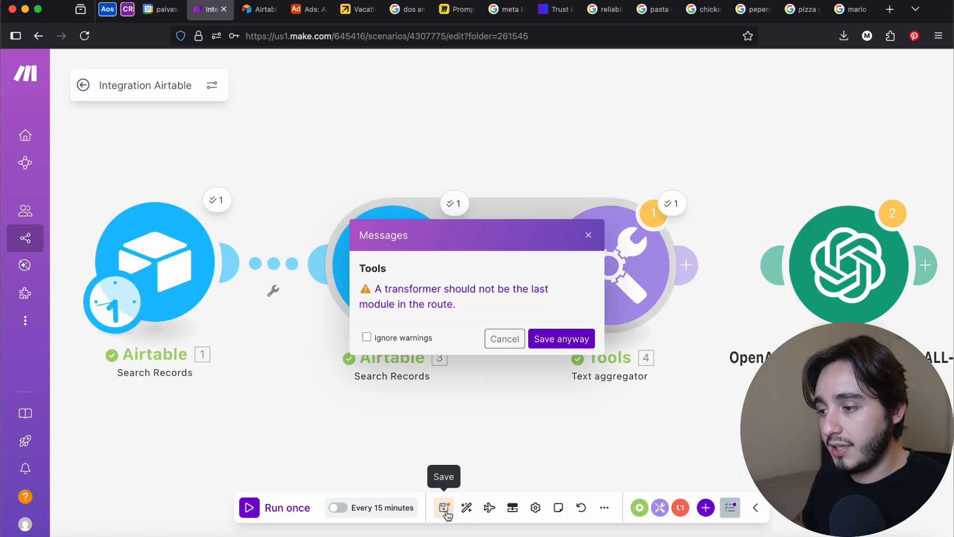
pyautogui.click(551, 342)
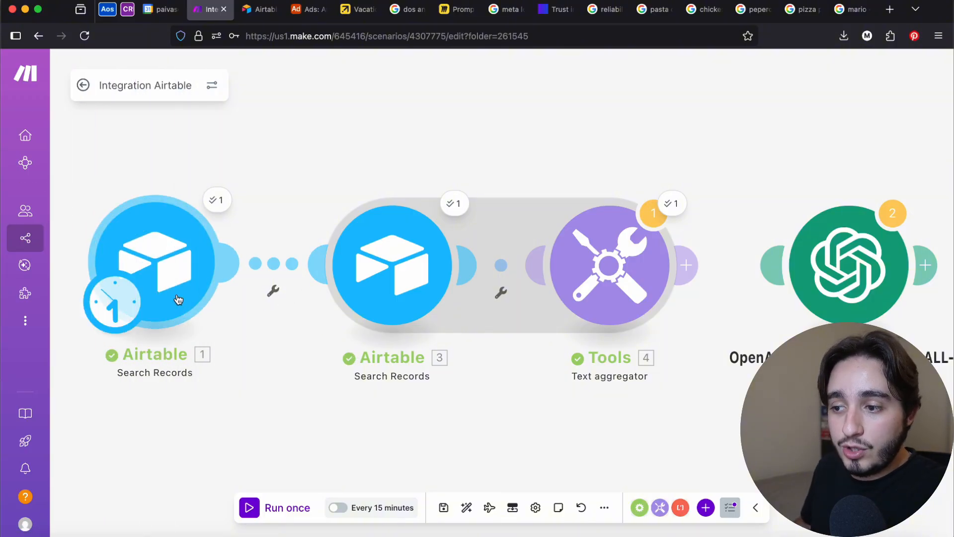
pyautogui.moveTo(166, 302); pyautogui.dragTo(166, 300)
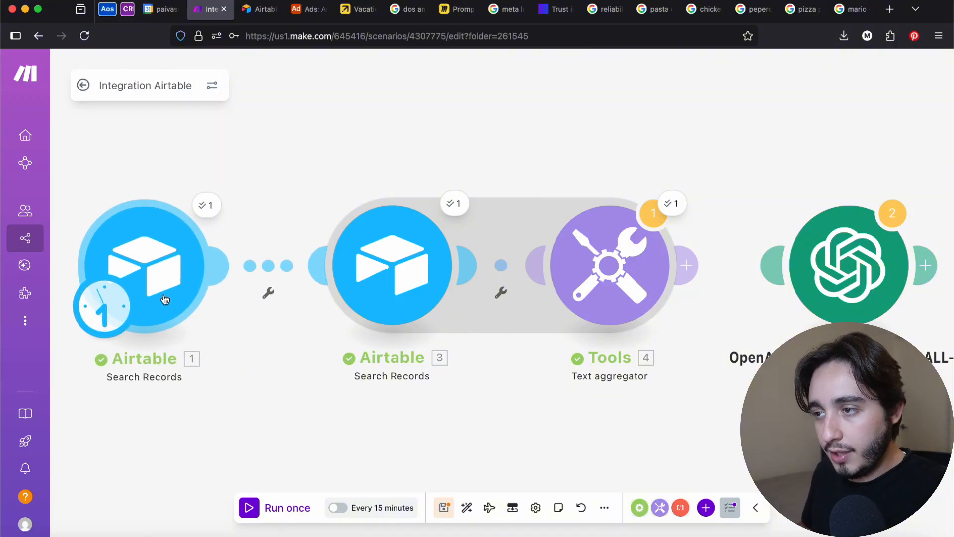
# Check the Audit table's Engagement view in Airtable, then inspect the settings of the first Search Records module in Make
pyautogui.moveTo(300, 21)
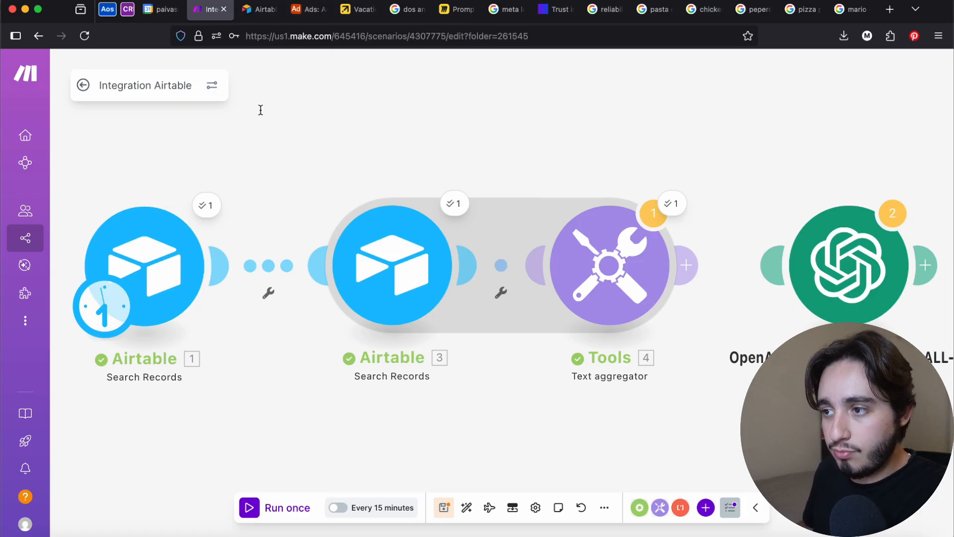
pyautogui.click(302, 14)
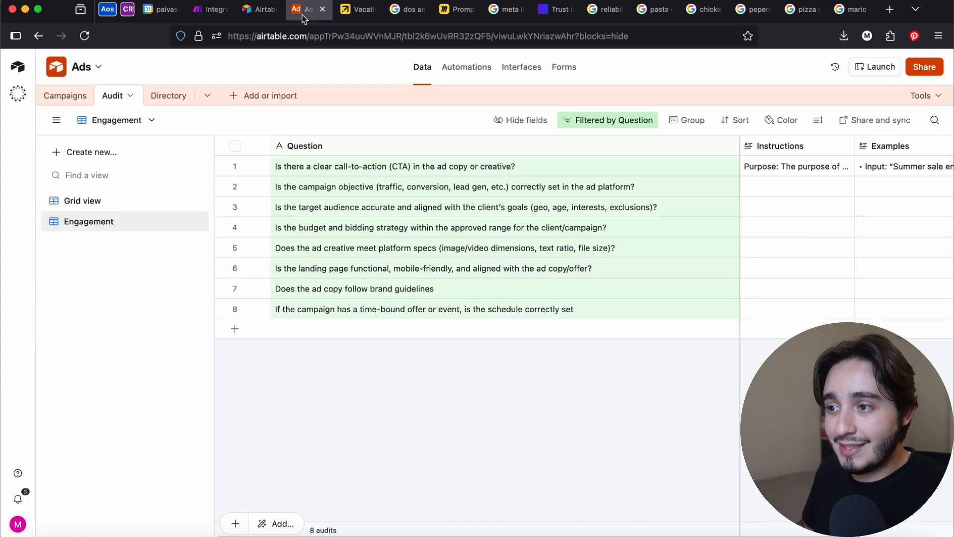
pyautogui.click(214, 15)
pyautogui.click(169, 254)
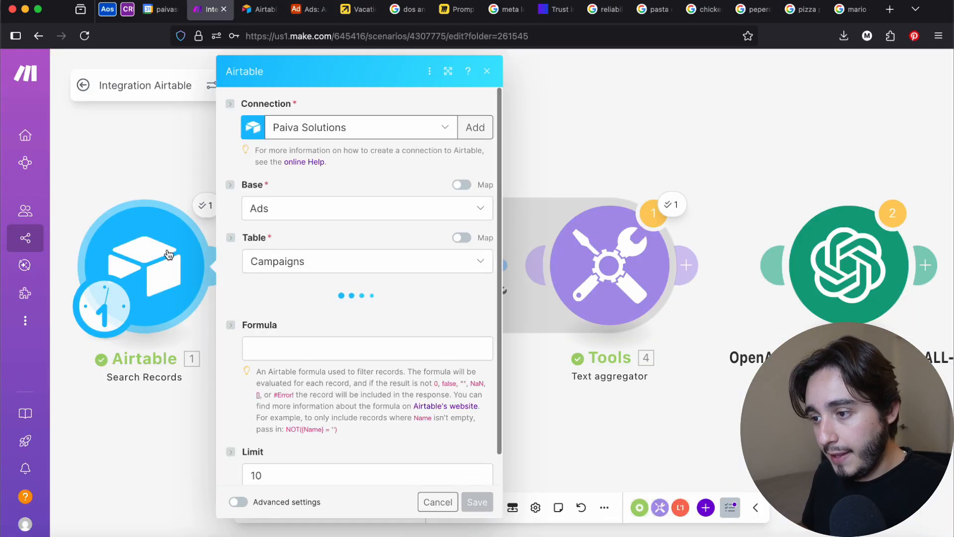
pyautogui.click(598, 134)
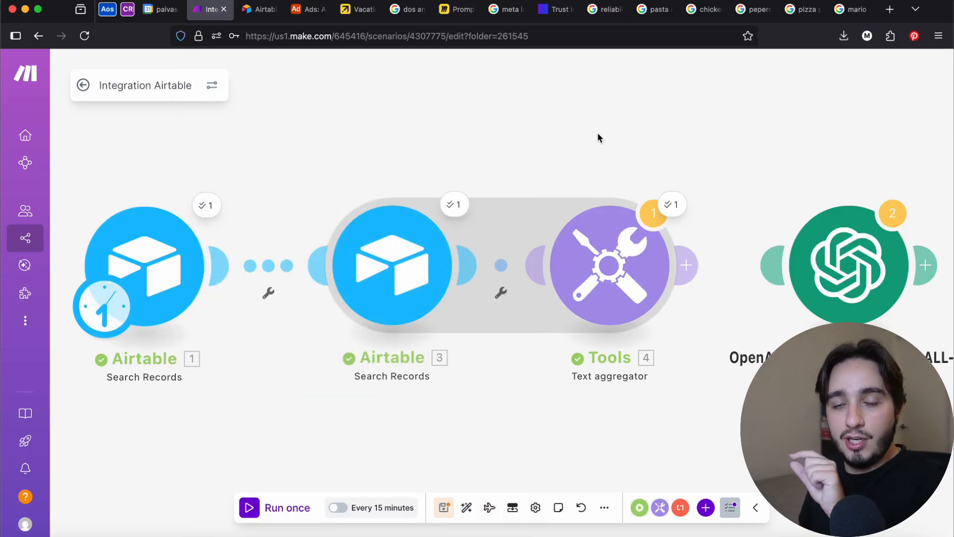
# Switch to the Airtable Ads base and set the Apple Iphone launch campaign's Status to Review
pyautogui.click(317, 15)
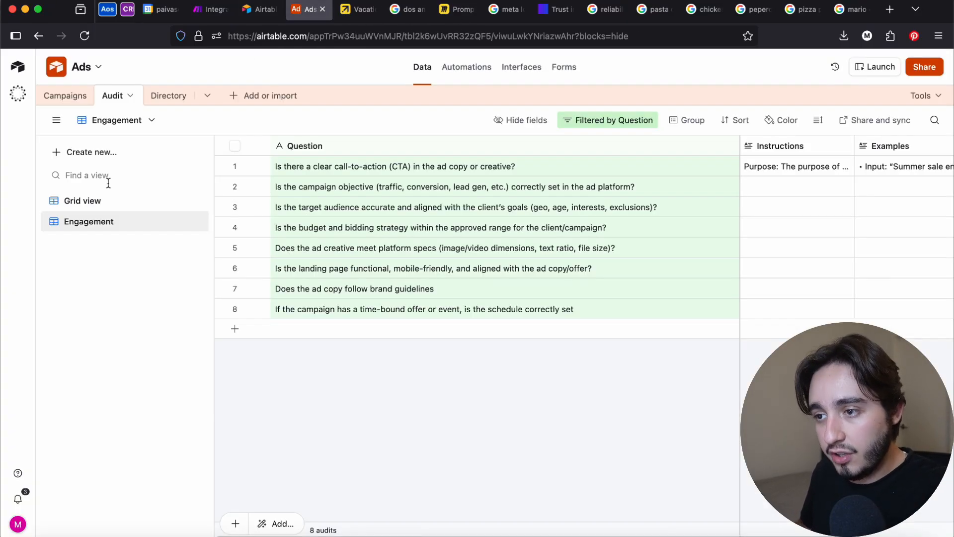
pyautogui.click(62, 96)
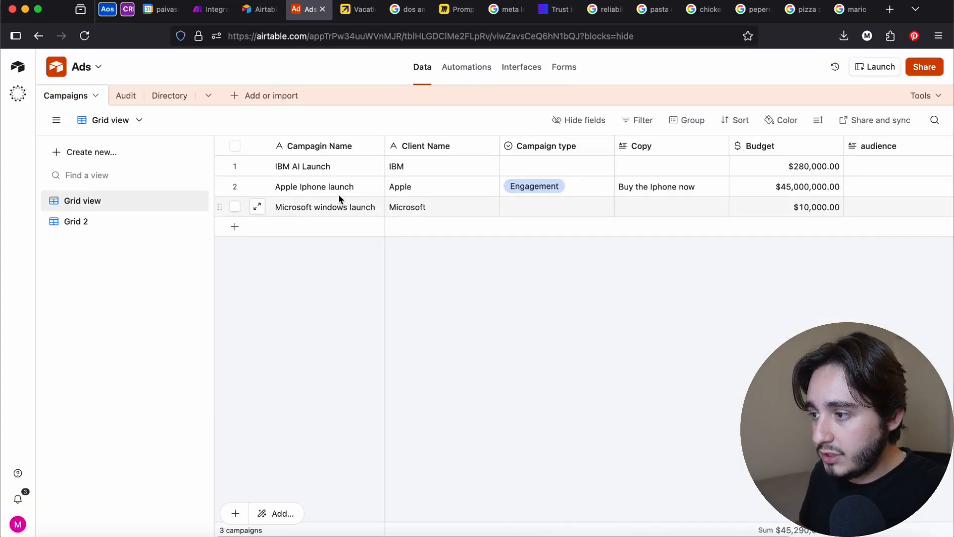
pyautogui.hscroll(5, 676, 196)
pyautogui.click(811, 189)
pyautogui.click(856, 186)
pyautogui.click(776, 276)
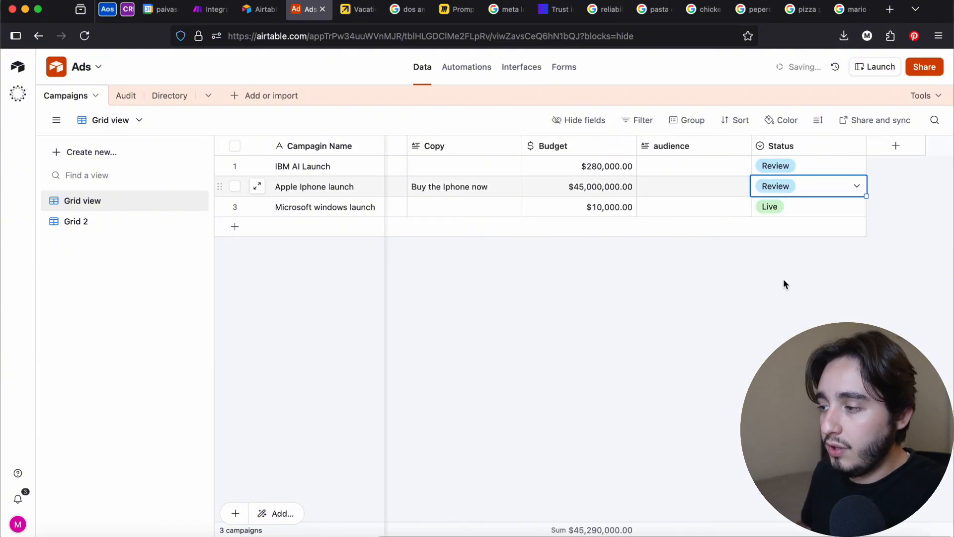
# Switch to Make and examine the View mapping to Campaign type in the second Search Records module, which queries the Audit table
pyautogui.click(202, 11)
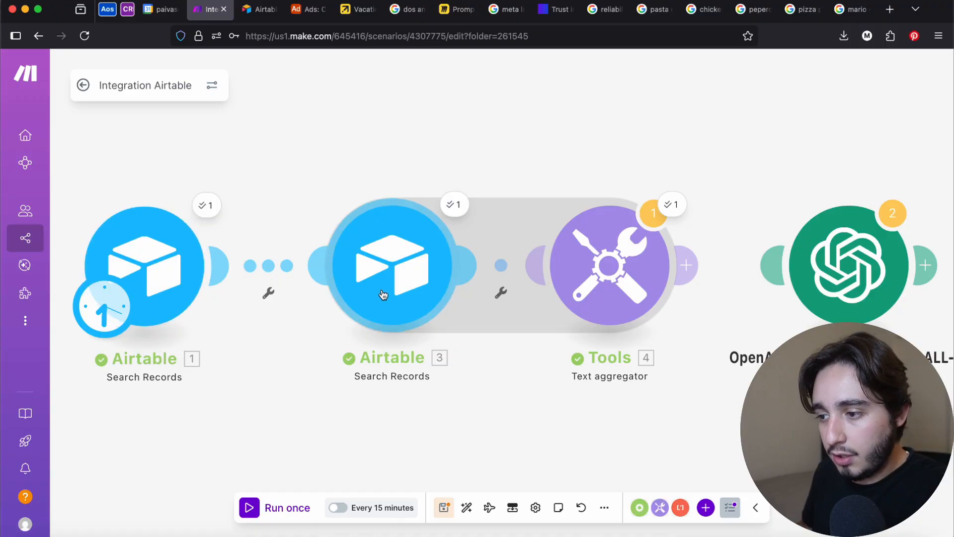
pyautogui.click(153, 252)
pyautogui.click(528, 164)
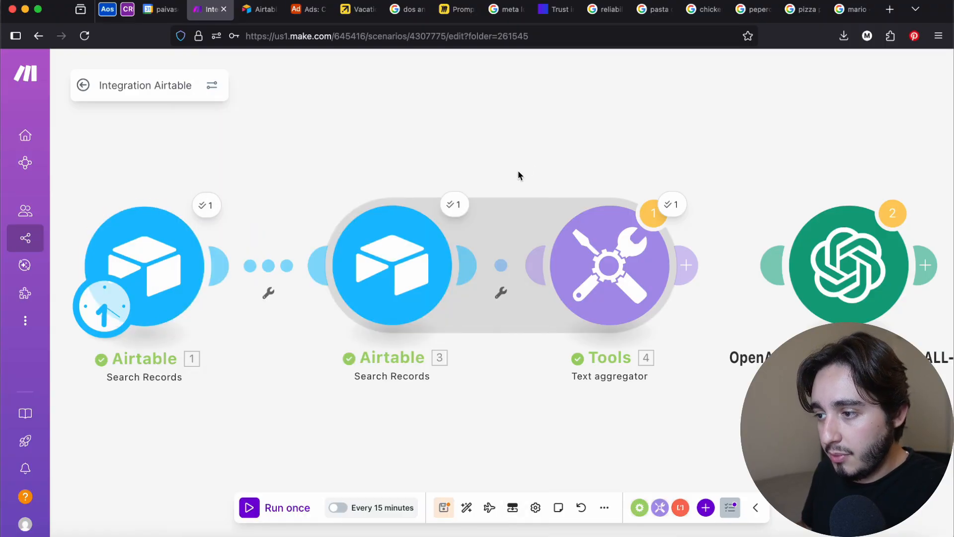
pyautogui.click(387, 296)
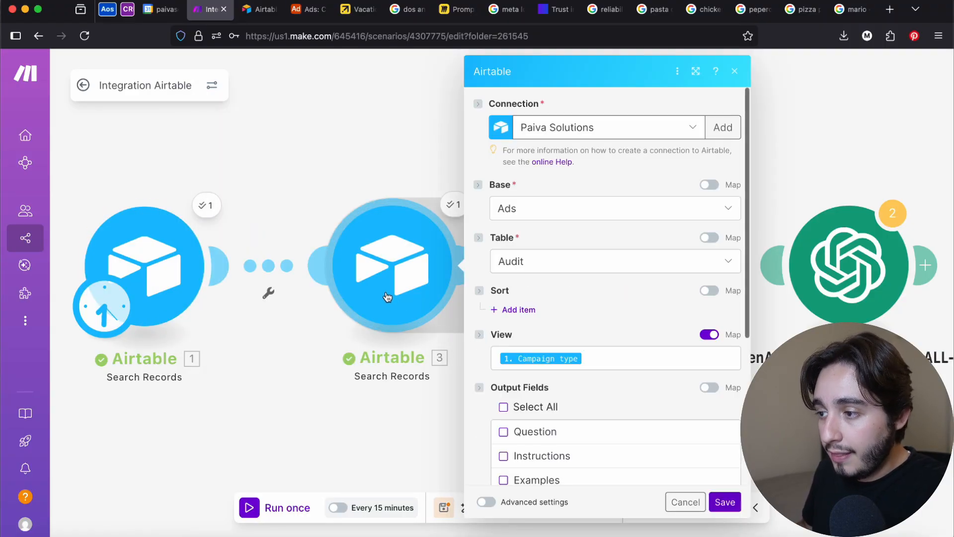
pyautogui.click(616, 358)
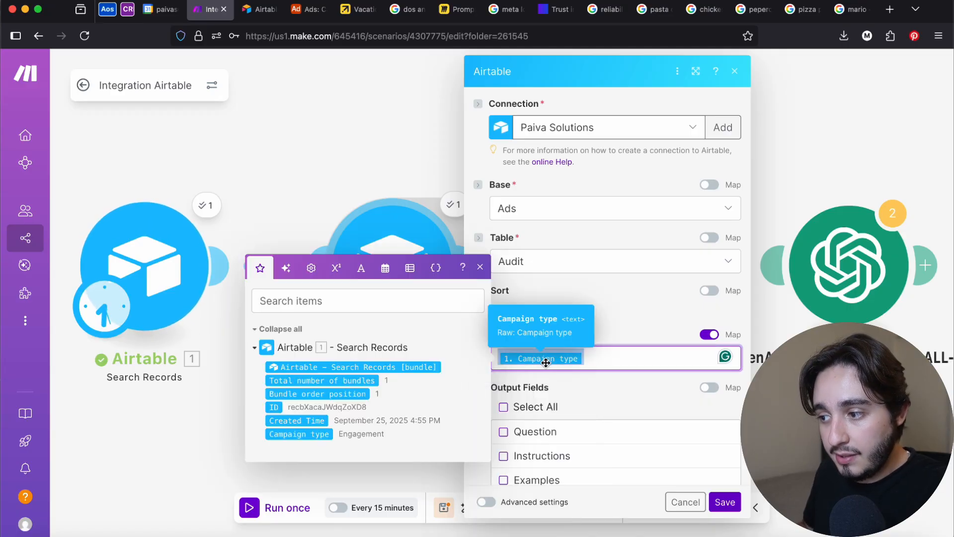
# Switch to Airtable and compare the Audit table's Engagement view name with the Apple Iphone launch record's Campaign type
pyautogui.click(311, 11)
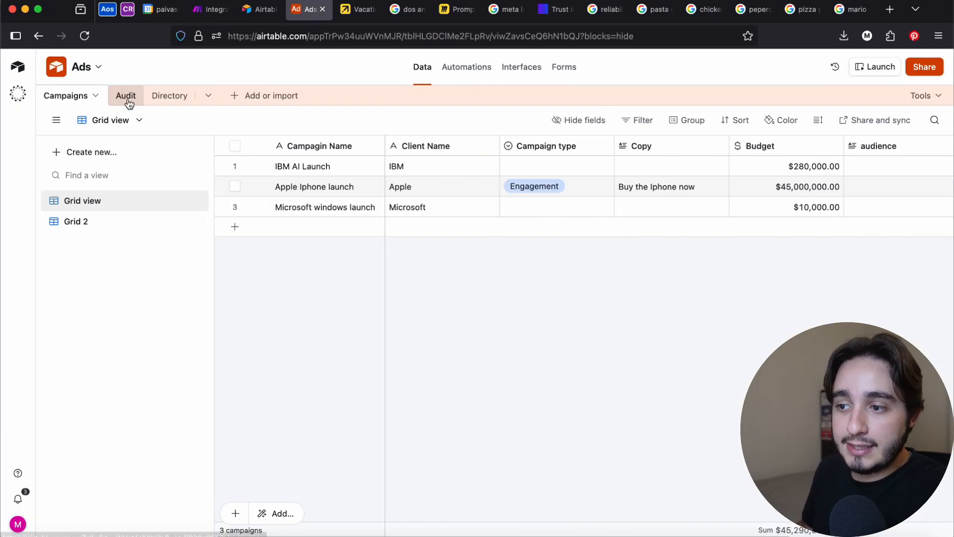
pyautogui.click(127, 96)
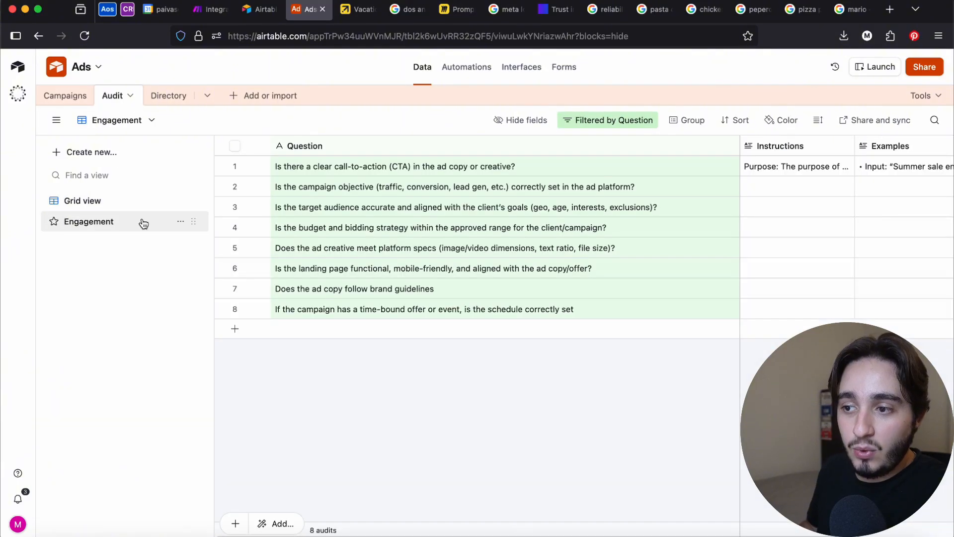
pyautogui.click(63, 99)
pyautogui.click(556, 188)
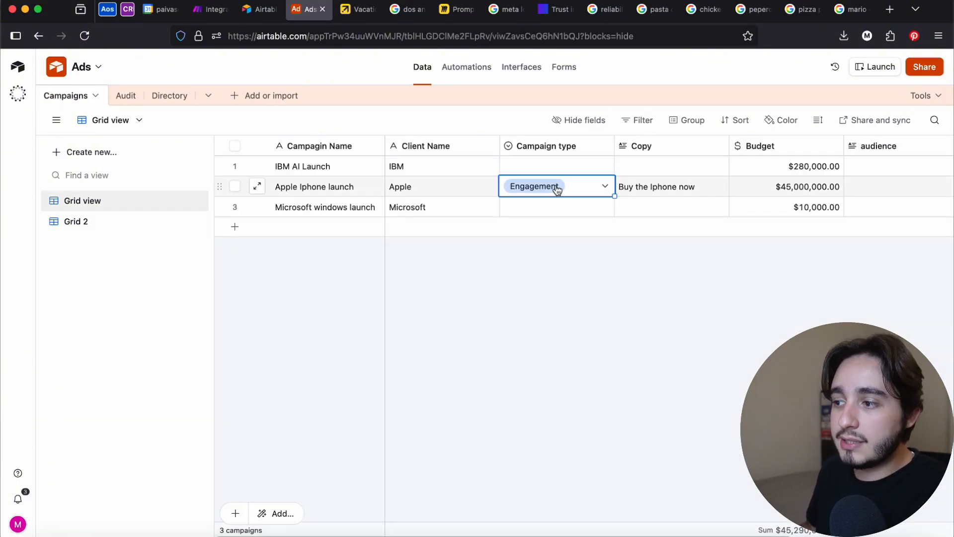
# Check the Audit table's Engagement view, then switch to Make and inspect the output bundles of the second Search Records module
pyautogui.click(118, 98)
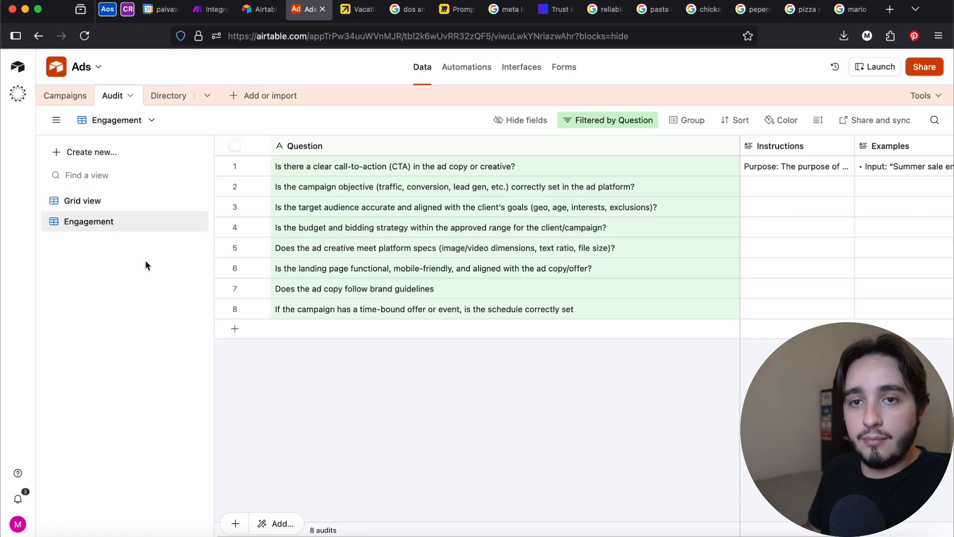
pyautogui.click(209, 9)
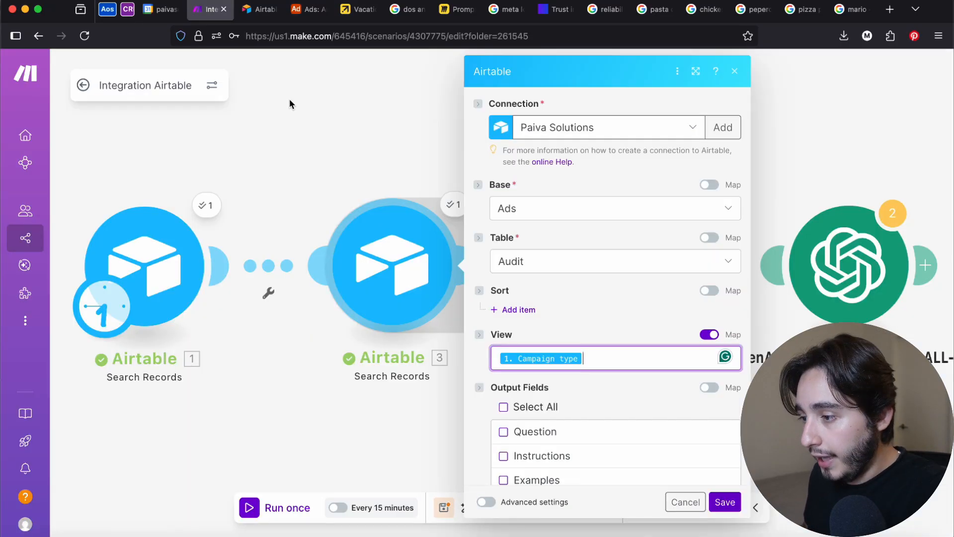
pyautogui.click(311, 130)
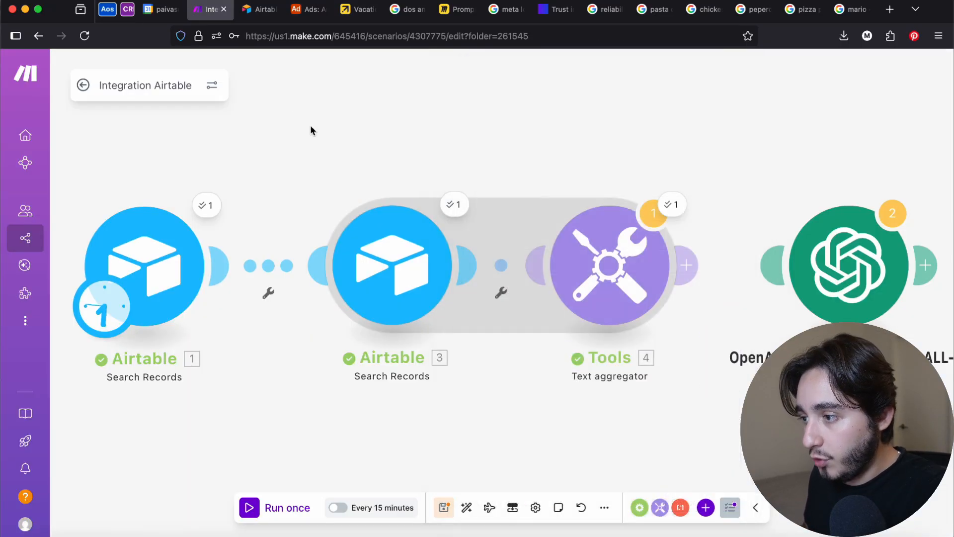
pyautogui.click(455, 205)
pyautogui.scroll(-10, 641, 312)
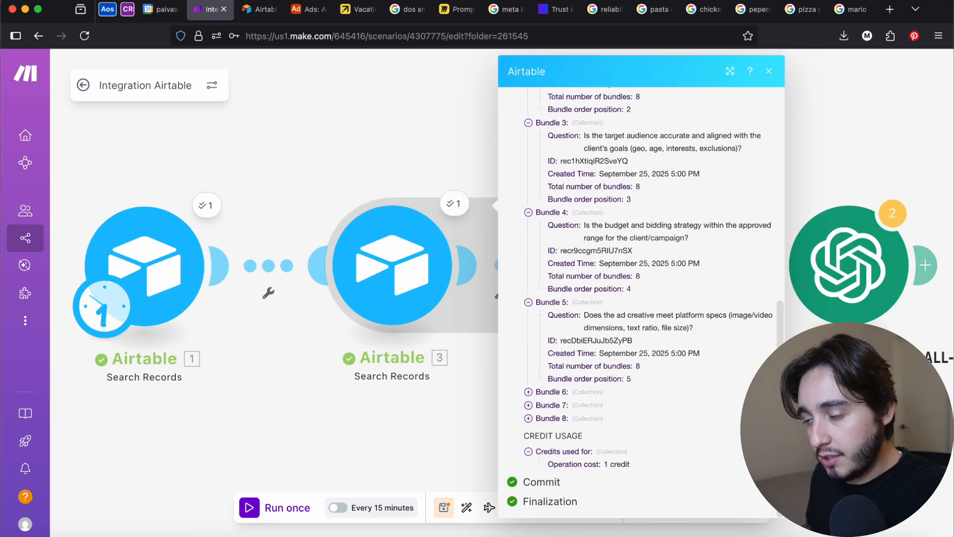
pyautogui.click(769, 71)
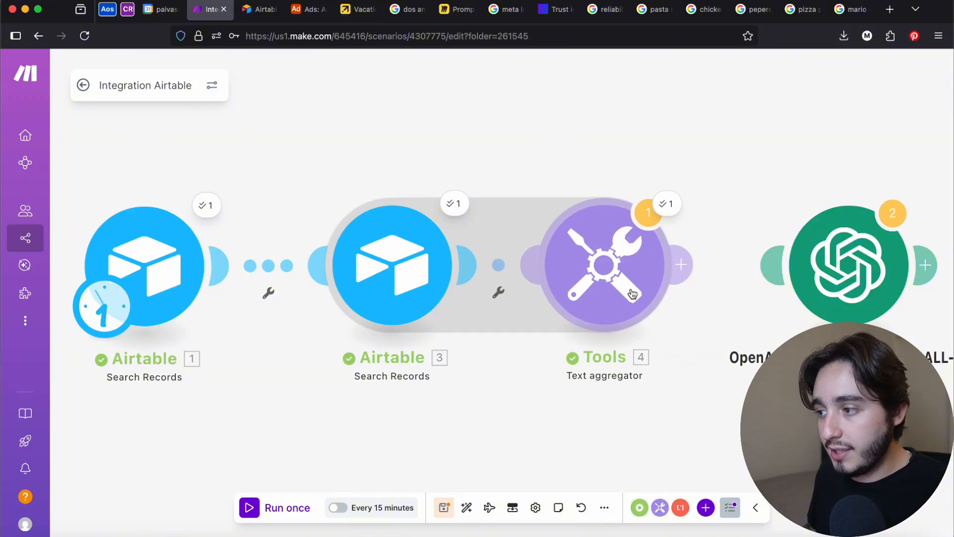
# Examine the combined question and instruction text in the Text aggregator's run output
pyautogui.click(666, 207)
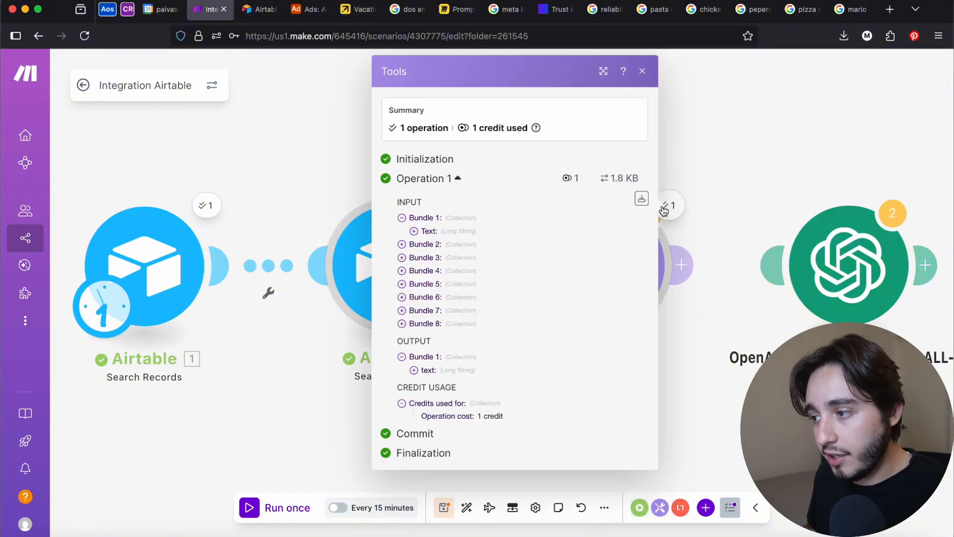
pyautogui.click(421, 371)
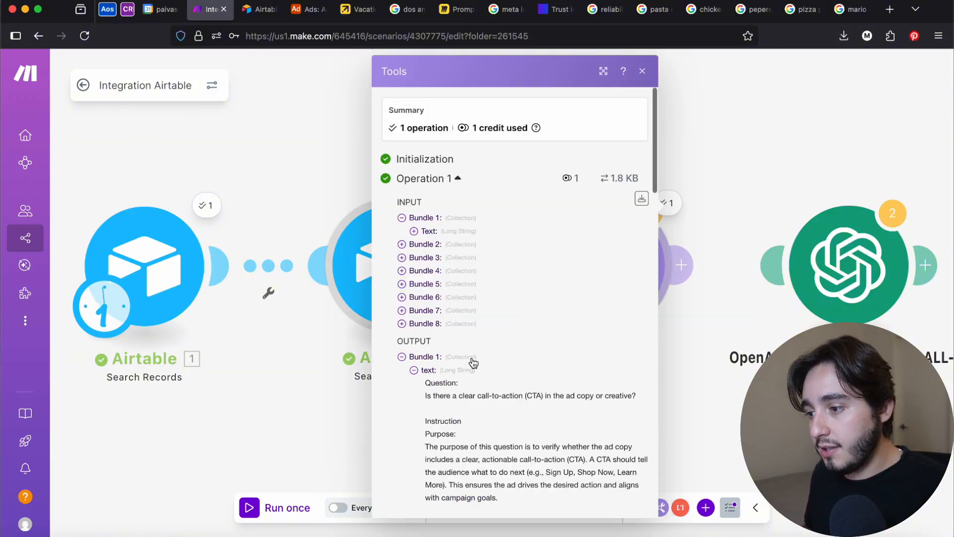
pyautogui.scroll(-5, 473, 363)
pyautogui.scroll(1, 472, 357)
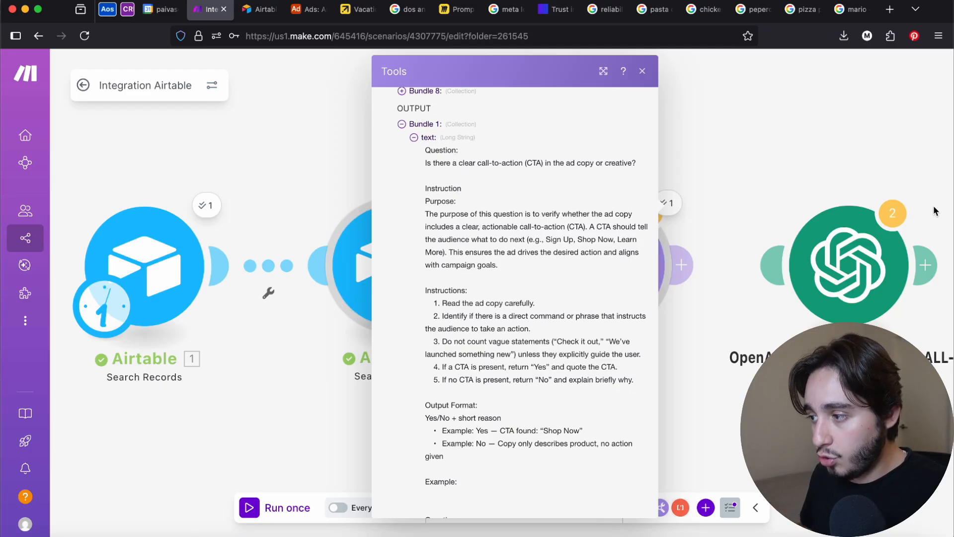
pyautogui.click(743, 164)
# Connect the Text aggregator to the OpenAI Create a model response module and insert a router between them
pyautogui.moveTo(686, 259); pyautogui.dragTo(844, 265)
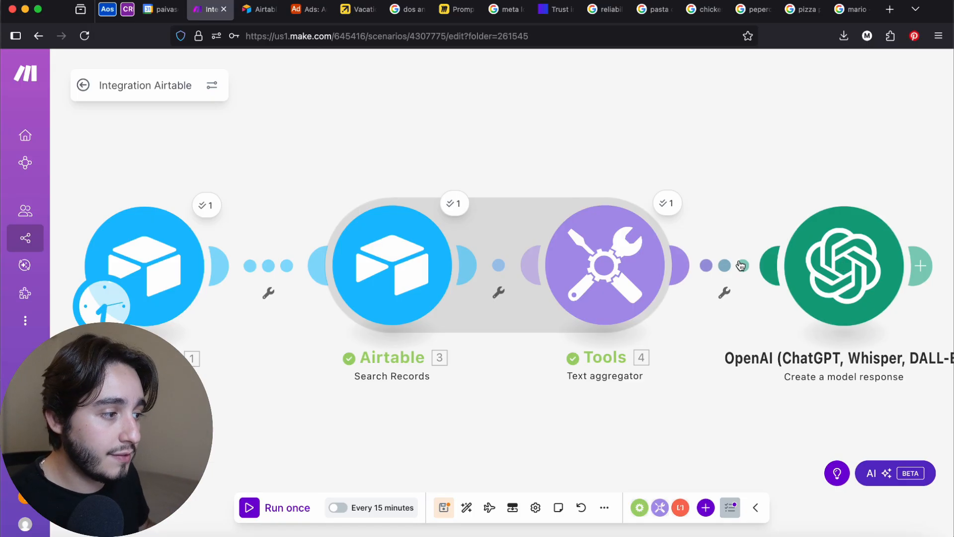
pyautogui.rightClick(720, 270)
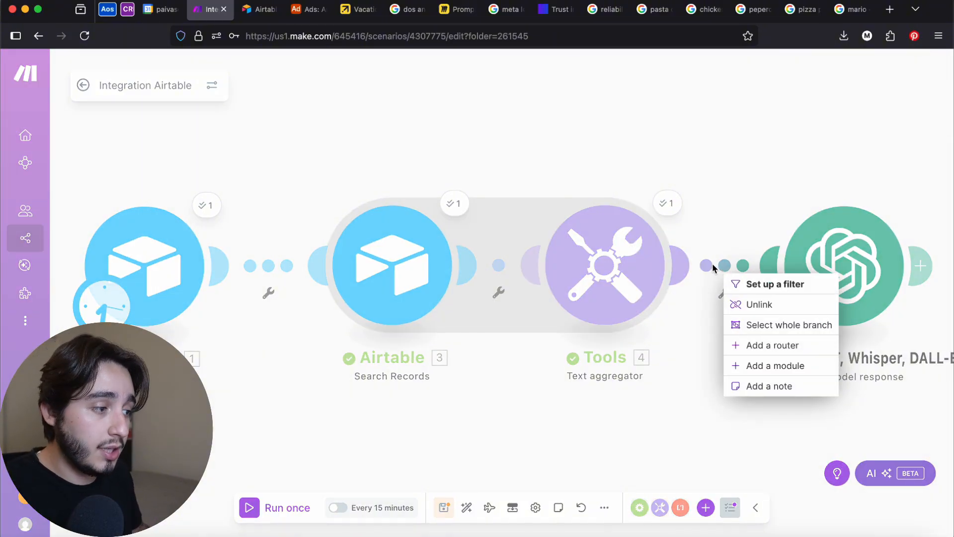
pyautogui.click(795, 345)
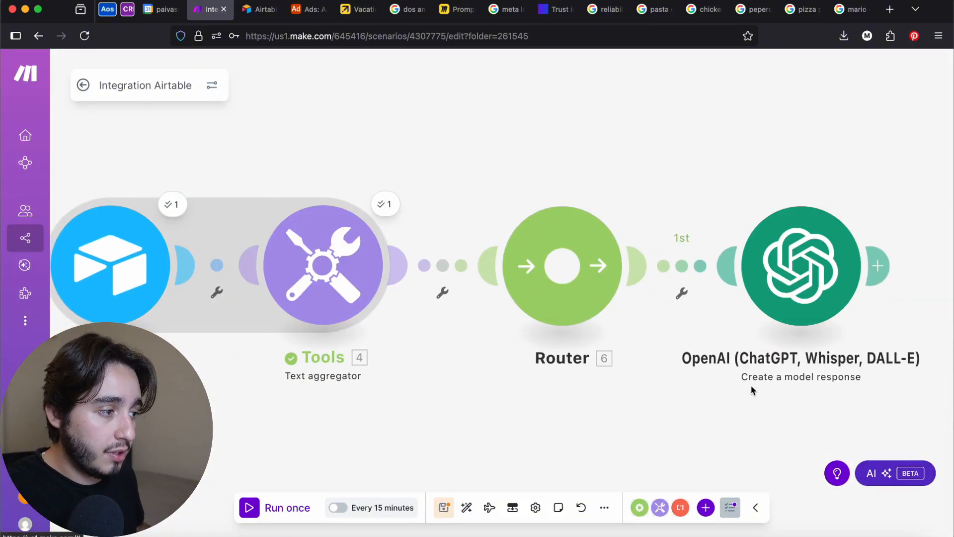
pyautogui.click(626, 272)
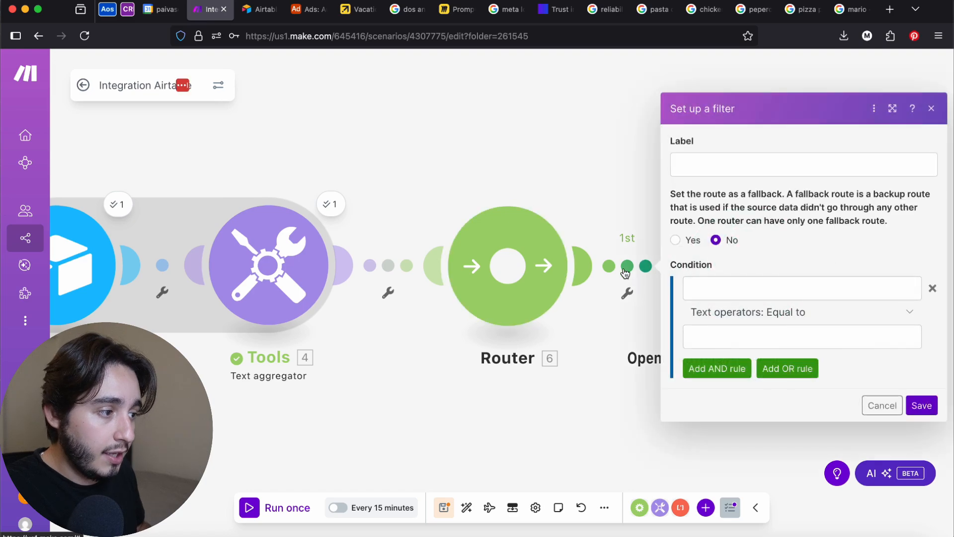
pyautogui.click(744, 287)
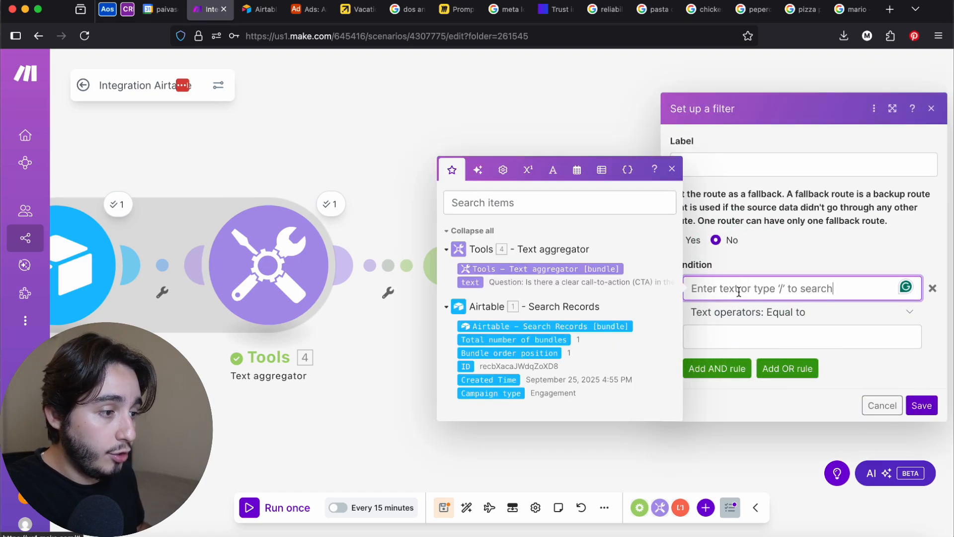
pyautogui.click(577, 117)
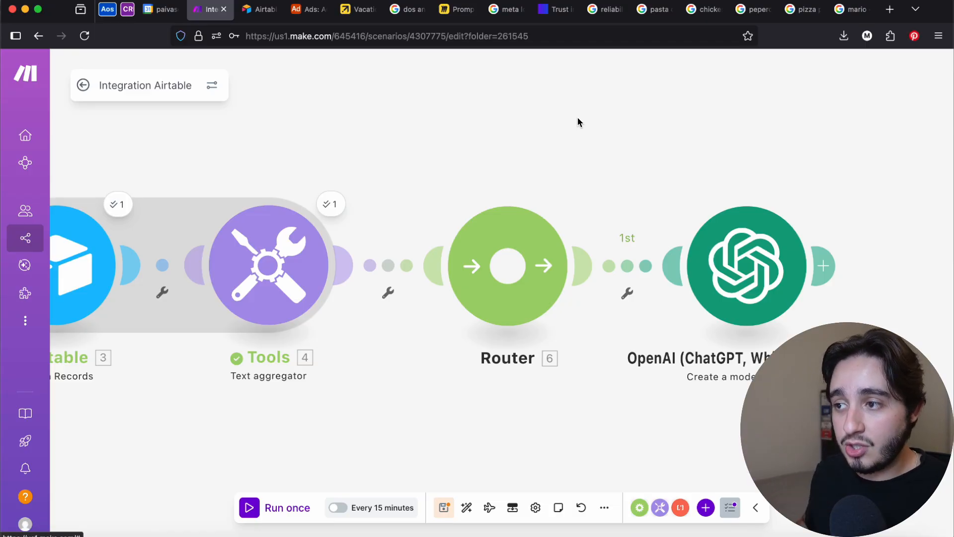
# Switch to the Airtable Ads base and review the Campaigns table's fields, including Status and the Apple Iphone launch record's Copy
pyautogui.click(296, 12)
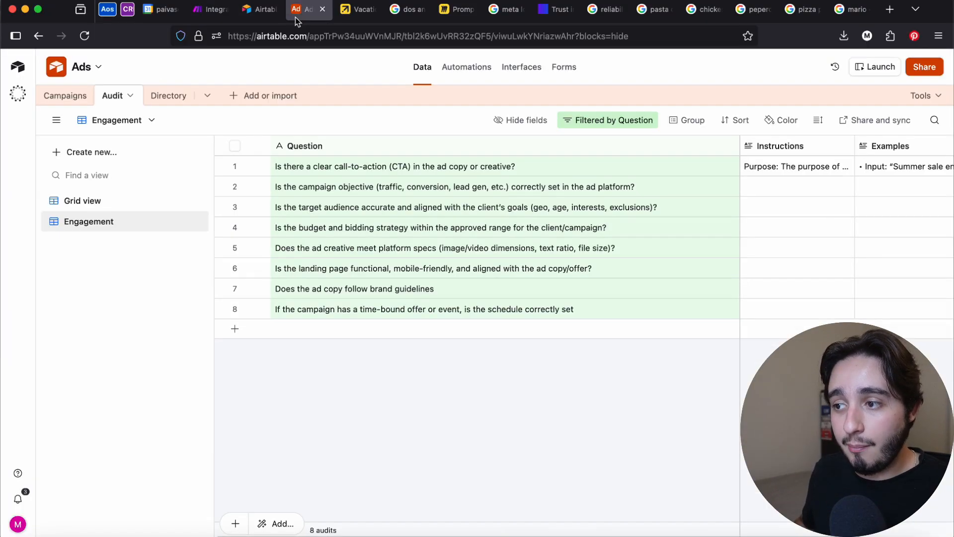
pyautogui.click(61, 97)
pyautogui.hscroll(5, 437, 204)
pyautogui.hscroll(-5, 434, 204)
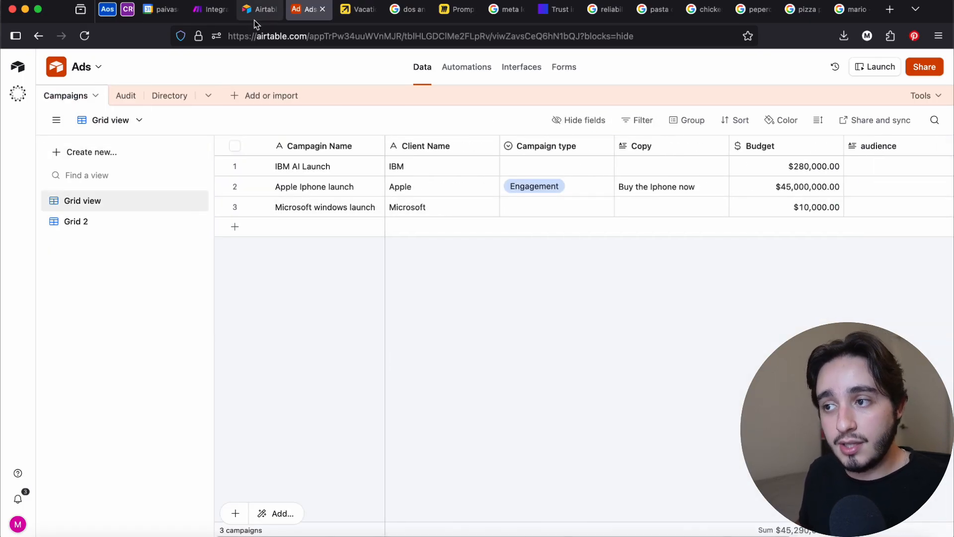
pyautogui.moveTo(216, 17)
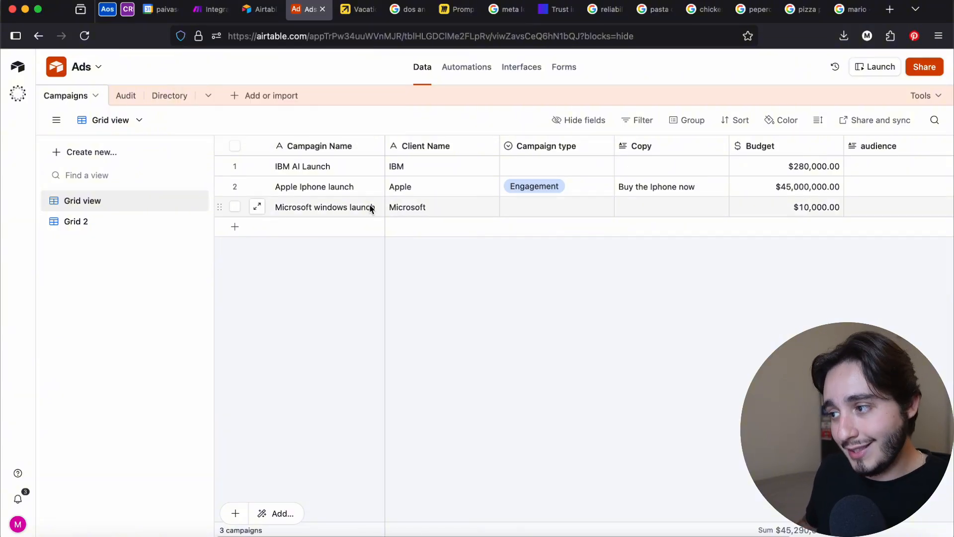
pyautogui.hscroll(5, 371, 207)
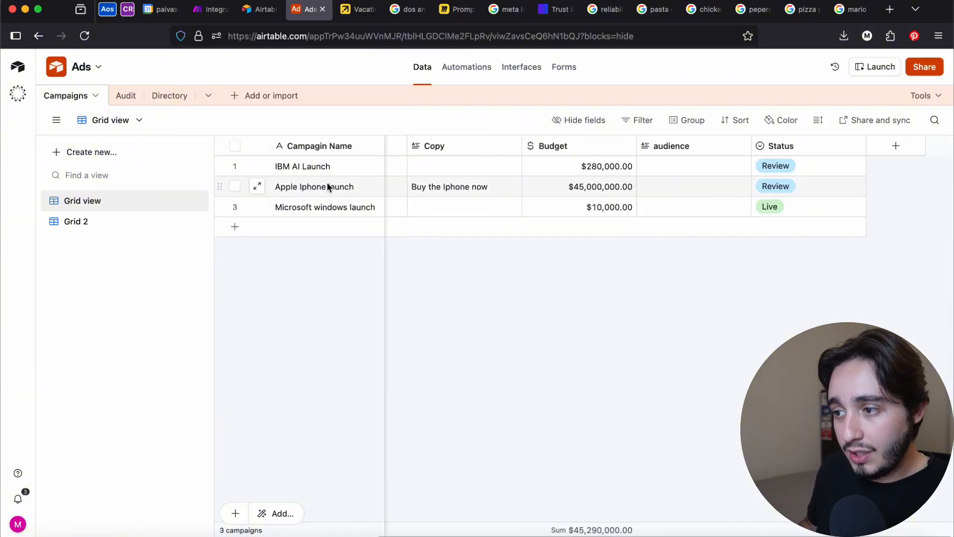
pyautogui.hscroll(-5, 327, 184)
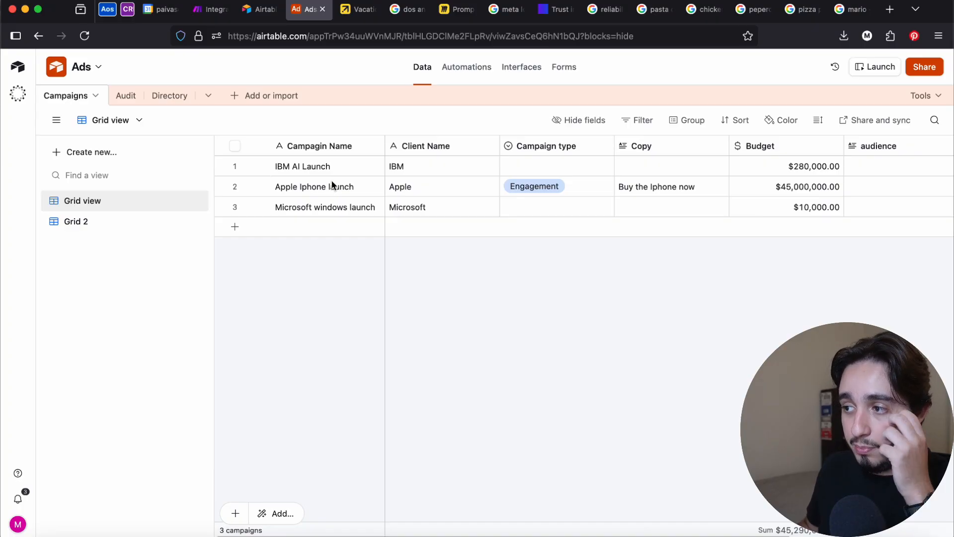
pyautogui.click(715, 192)
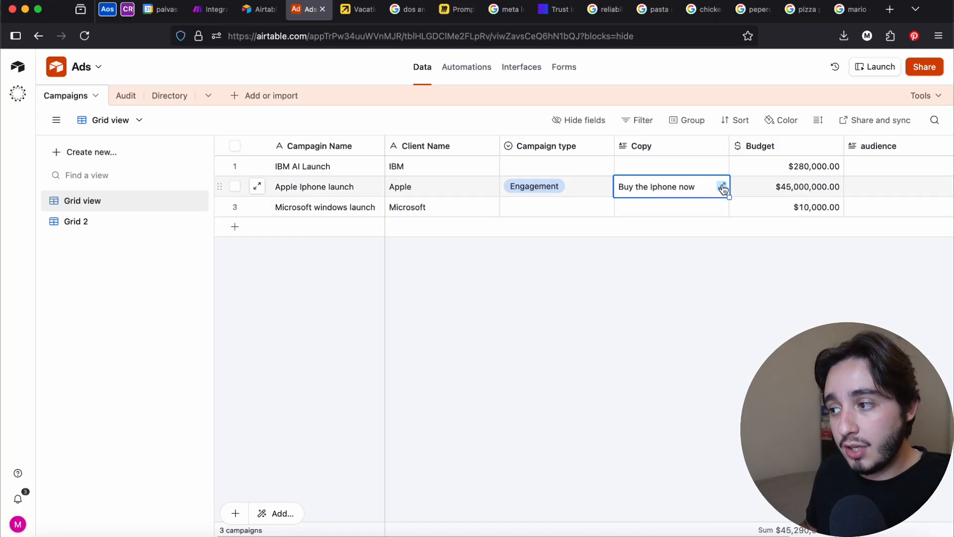